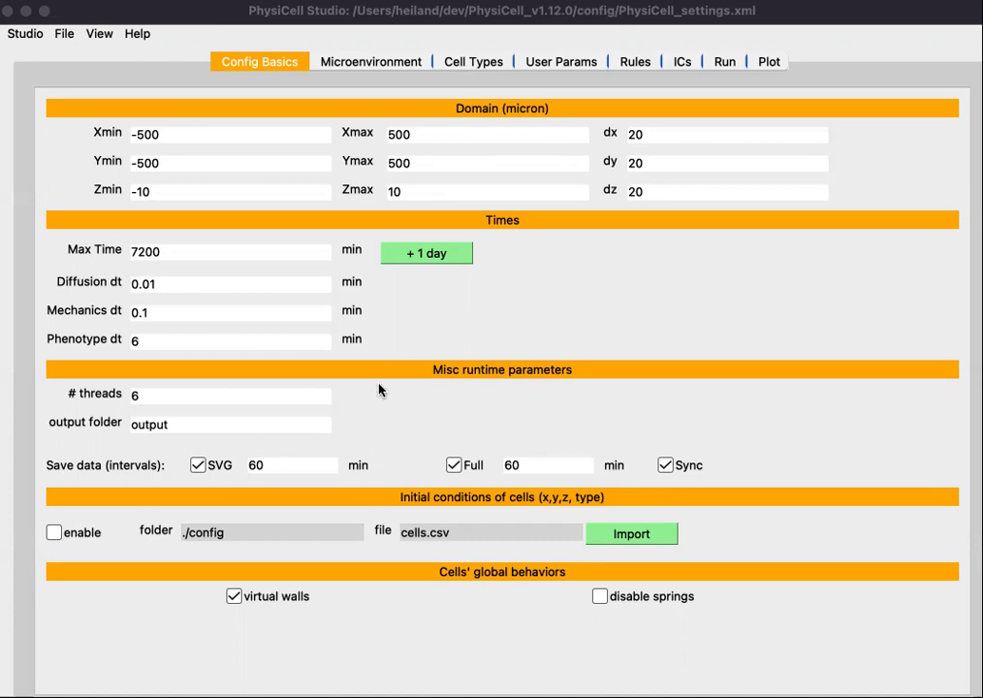
pyautogui.click(309, 400)
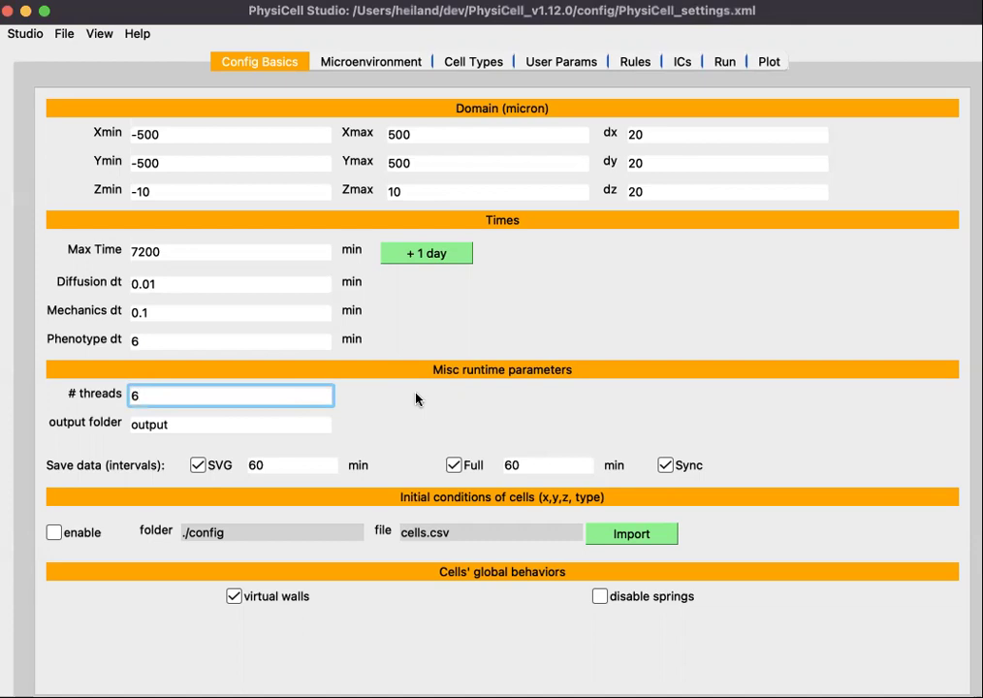
pyautogui.click(316, 428)
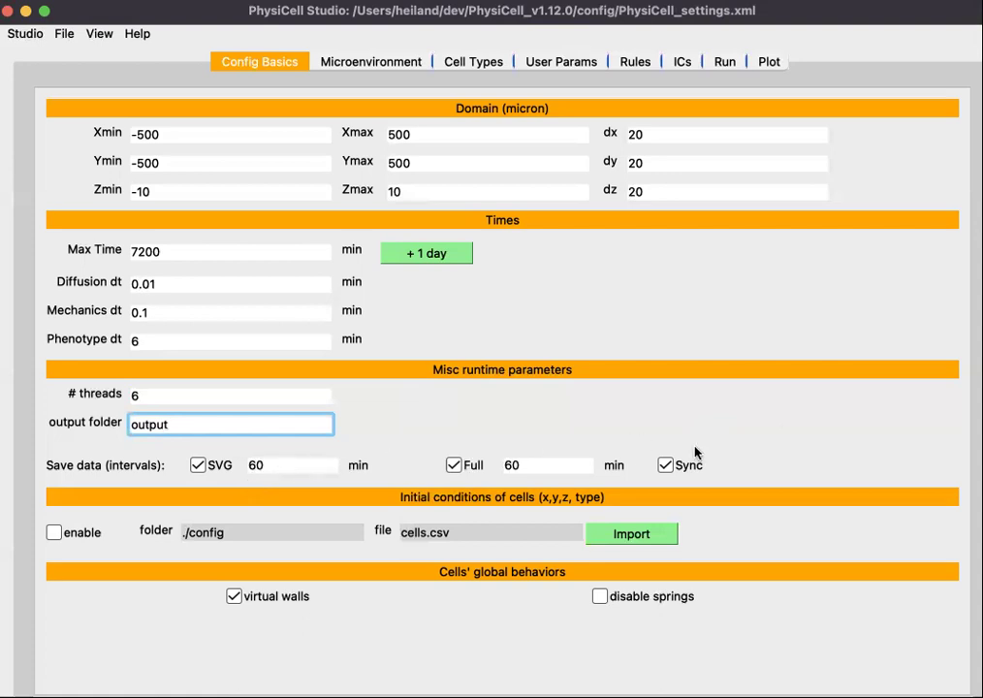
pyautogui.click(666, 466)
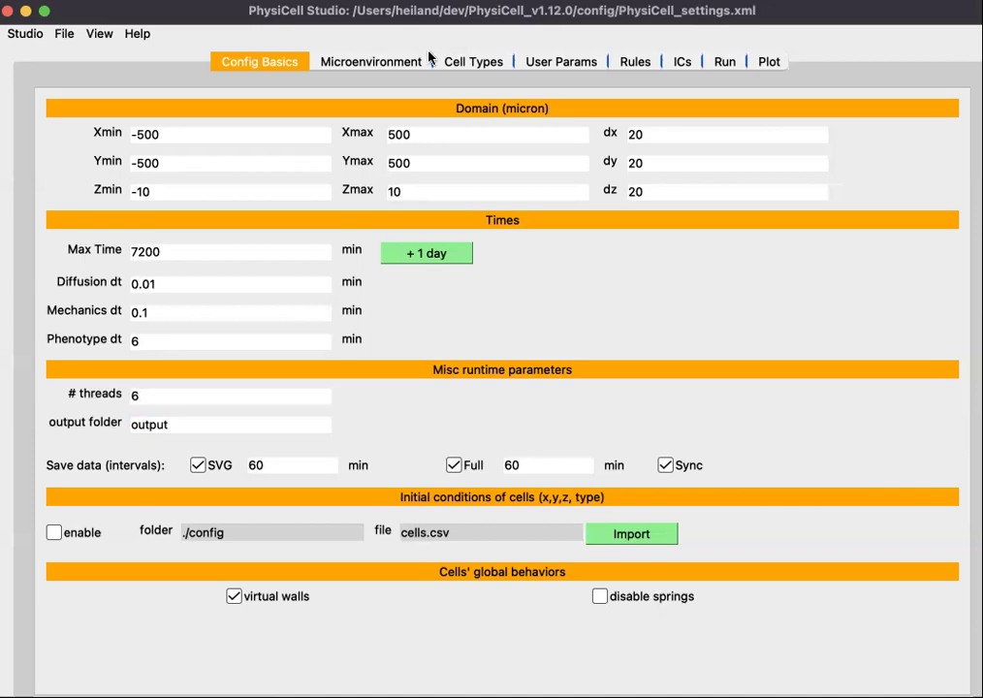
# Rename the microenvironment's existing substrate to oxygen.
pyautogui.click(391, 62)
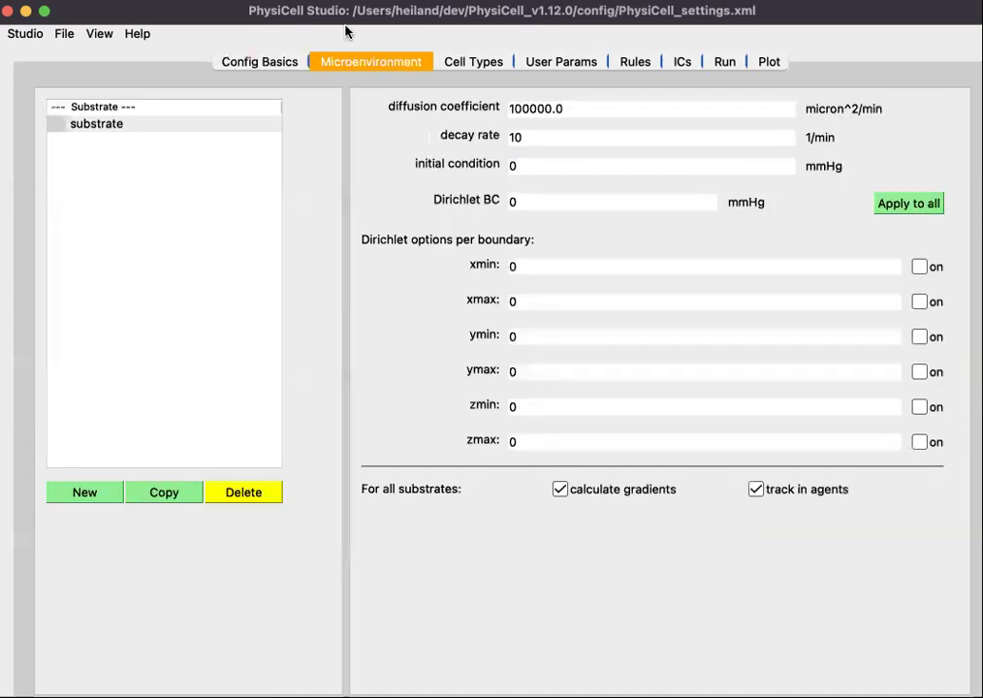
pyautogui.doubleClick(124, 126)
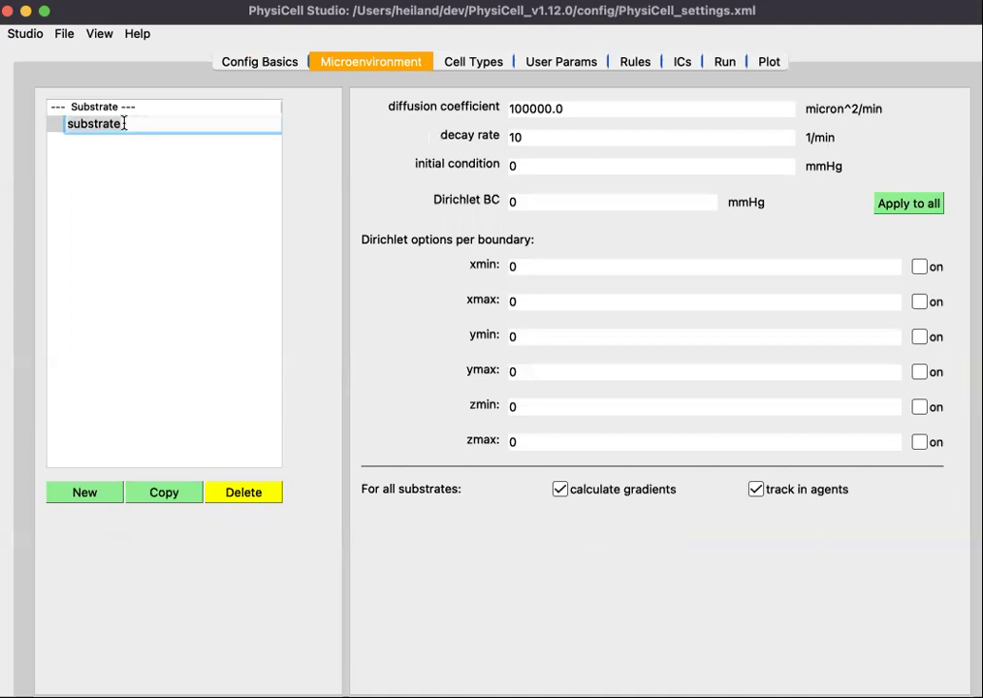
pyautogui.write('oxygen')
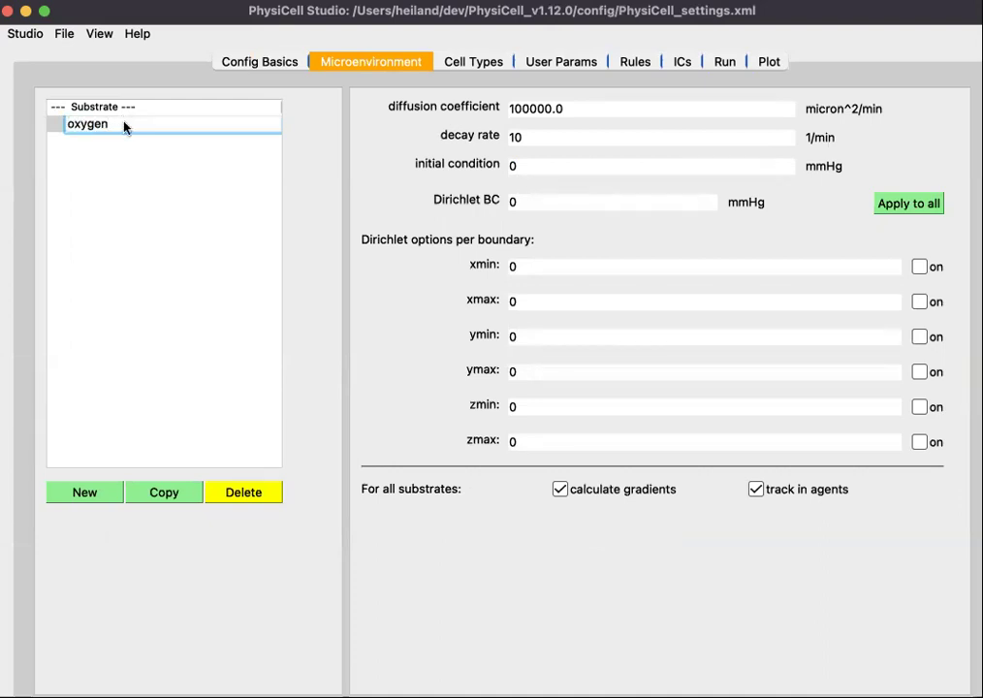
pyautogui.press('Return')
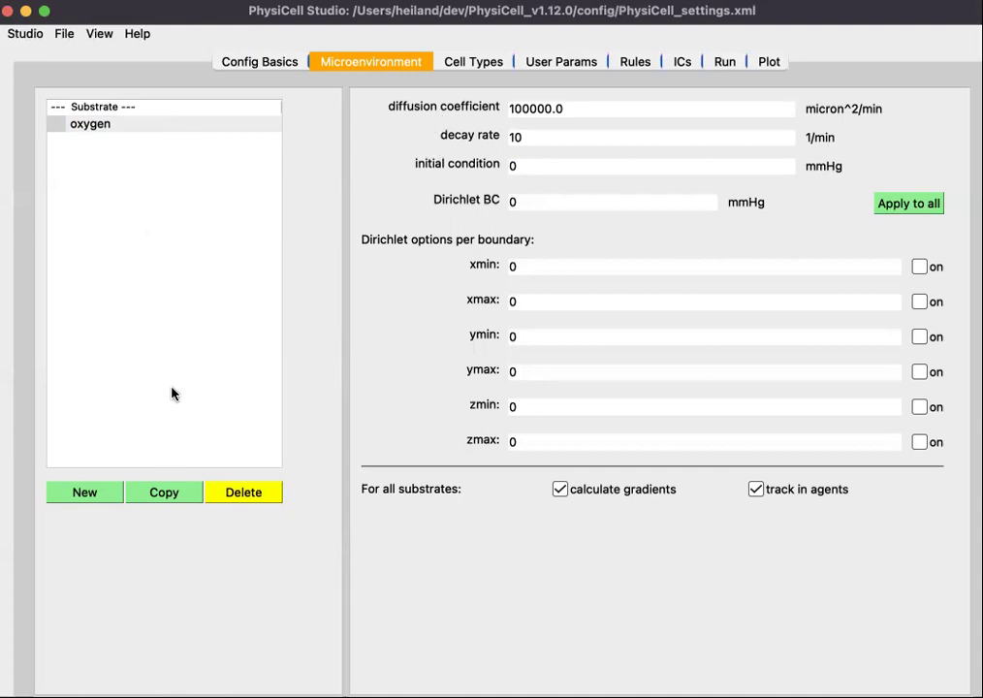
# Make a copy of the oxygen substrate and delete that copy.
pyautogui.click(173, 496)
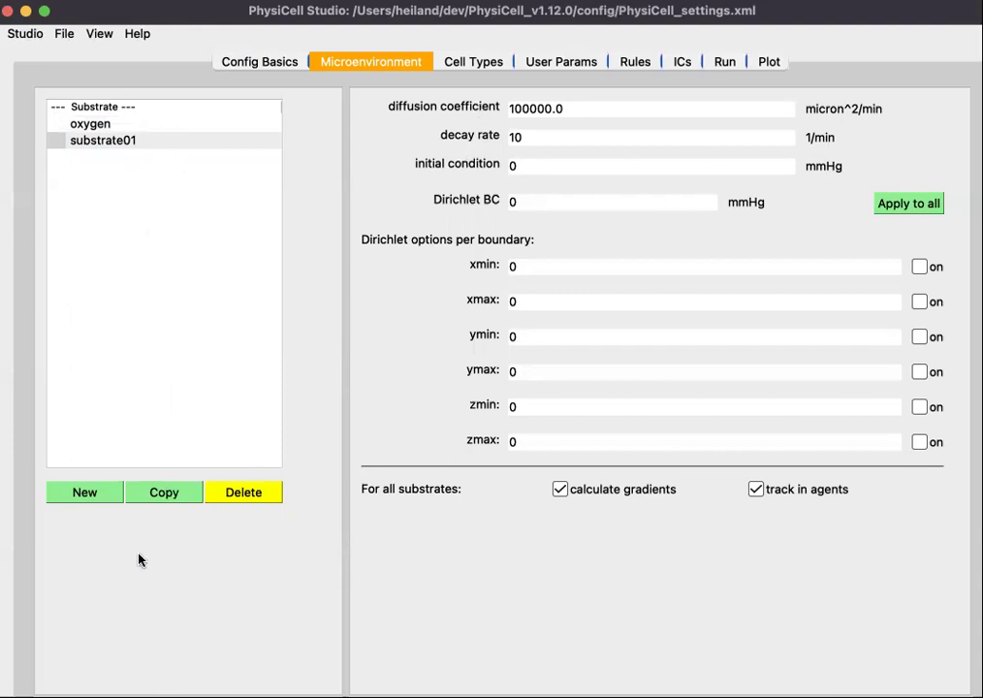
pyautogui.doubleClick(152, 141)
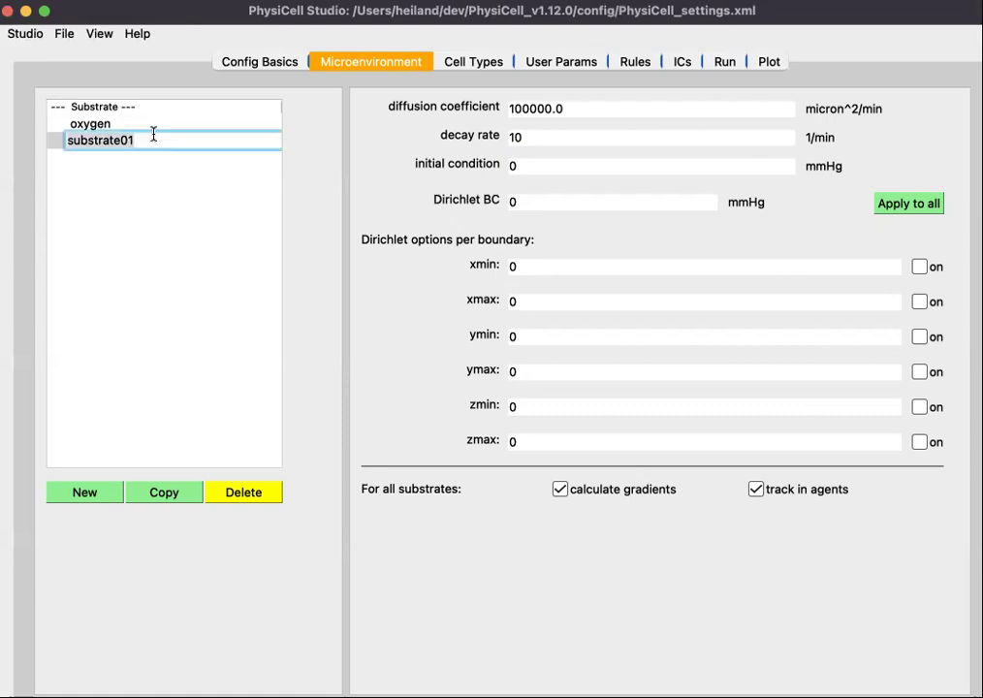
pyautogui.click(152, 205)
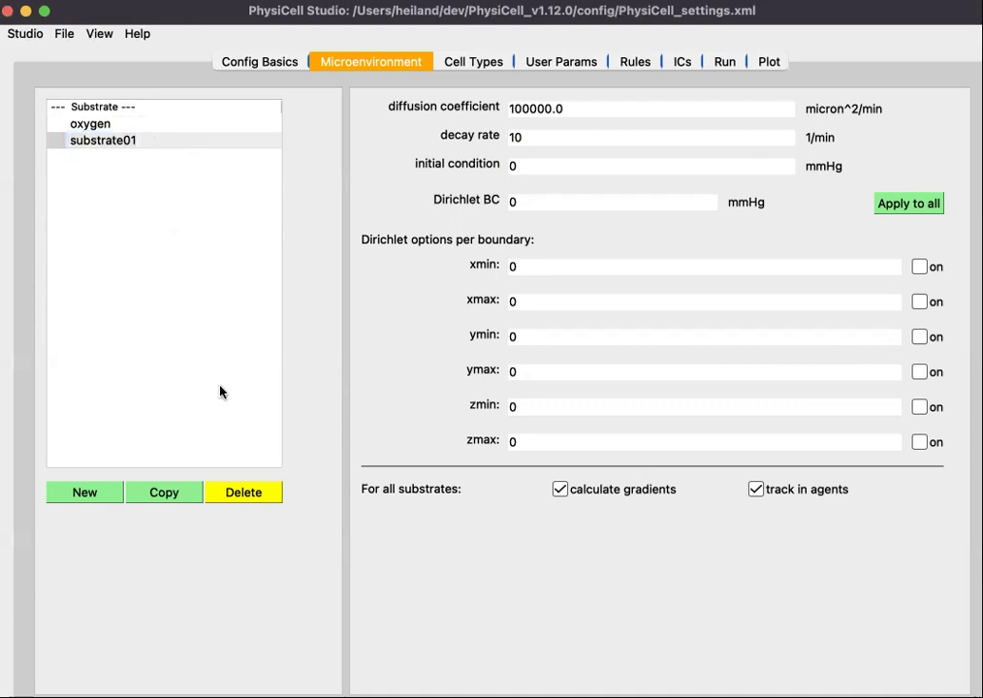
pyautogui.click(252, 494)
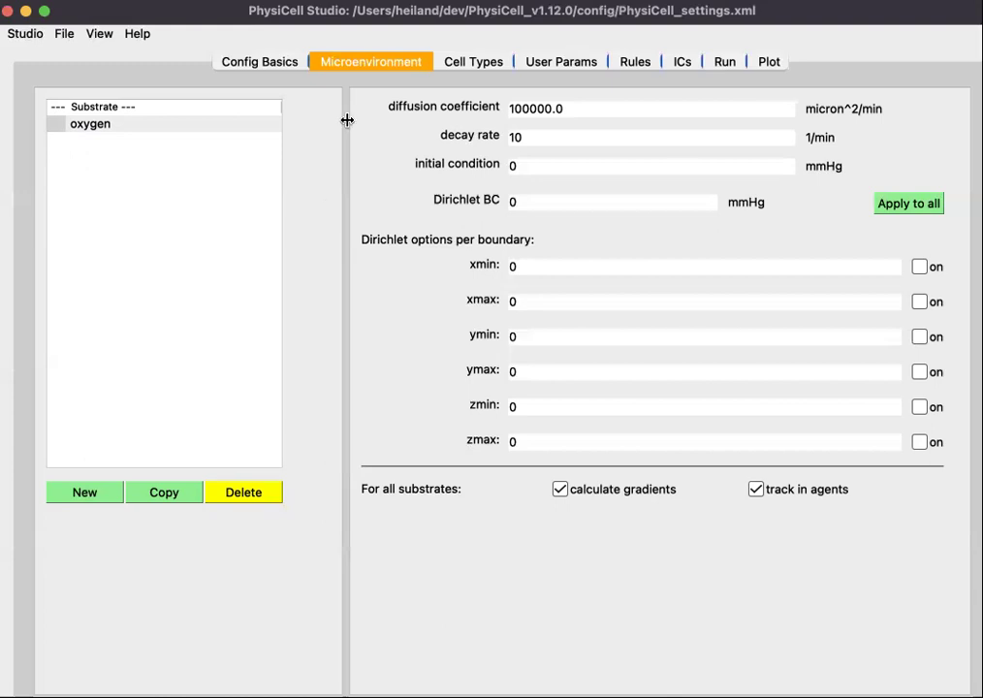
# Switch the default cell type's cycle model to live cells and back to flow cytometry separated.
pyautogui.click(474, 64)
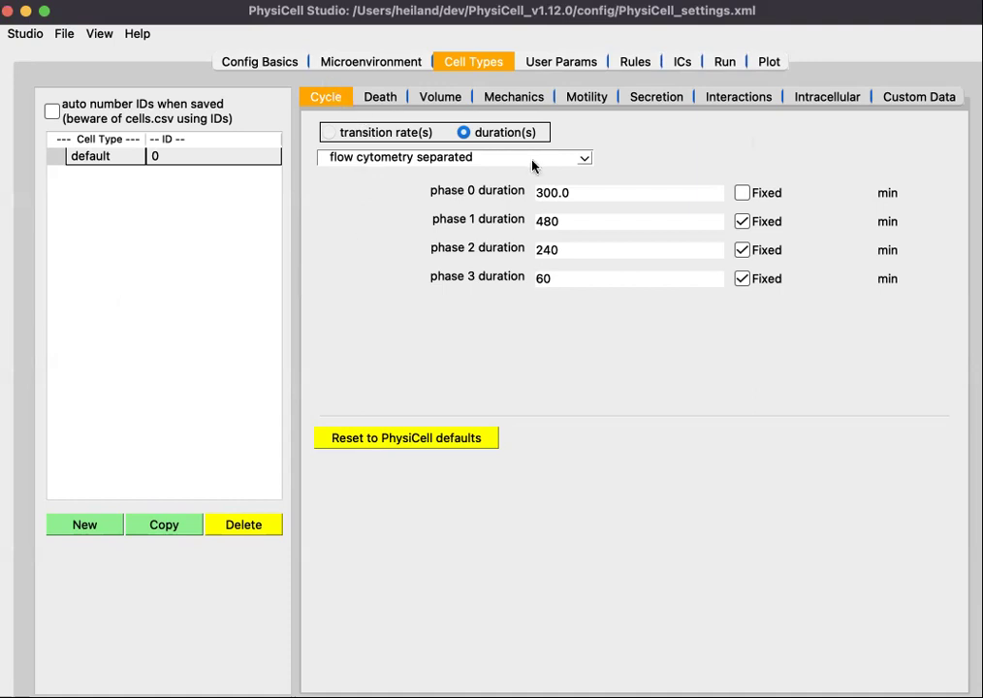
pyautogui.click(587, 158)
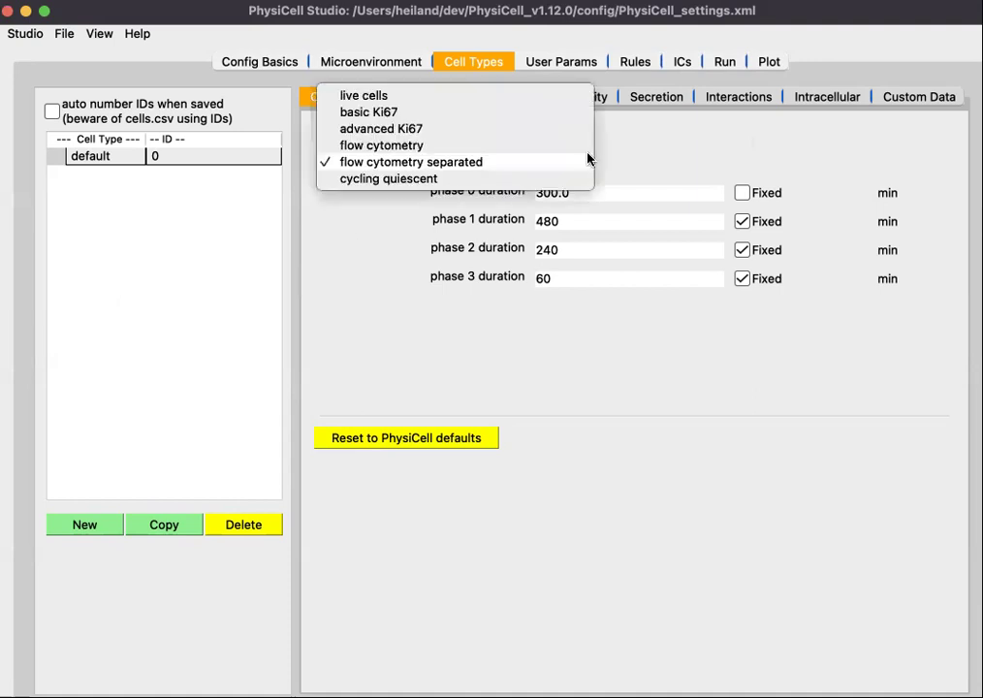
pyautogui.click(671, 157)
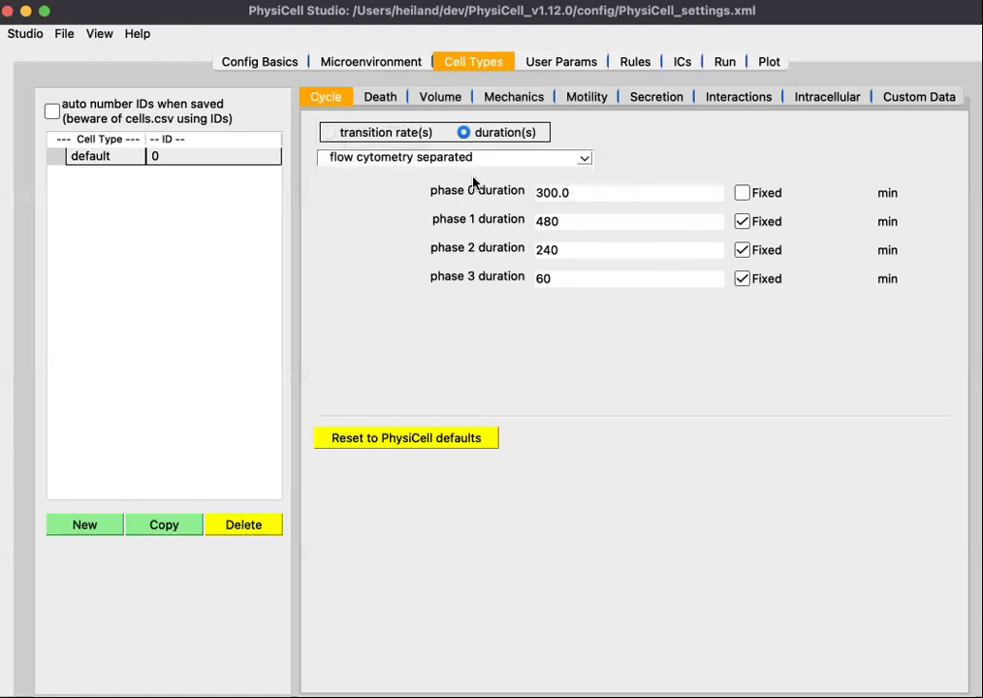
pyautogui.click(581, 161)
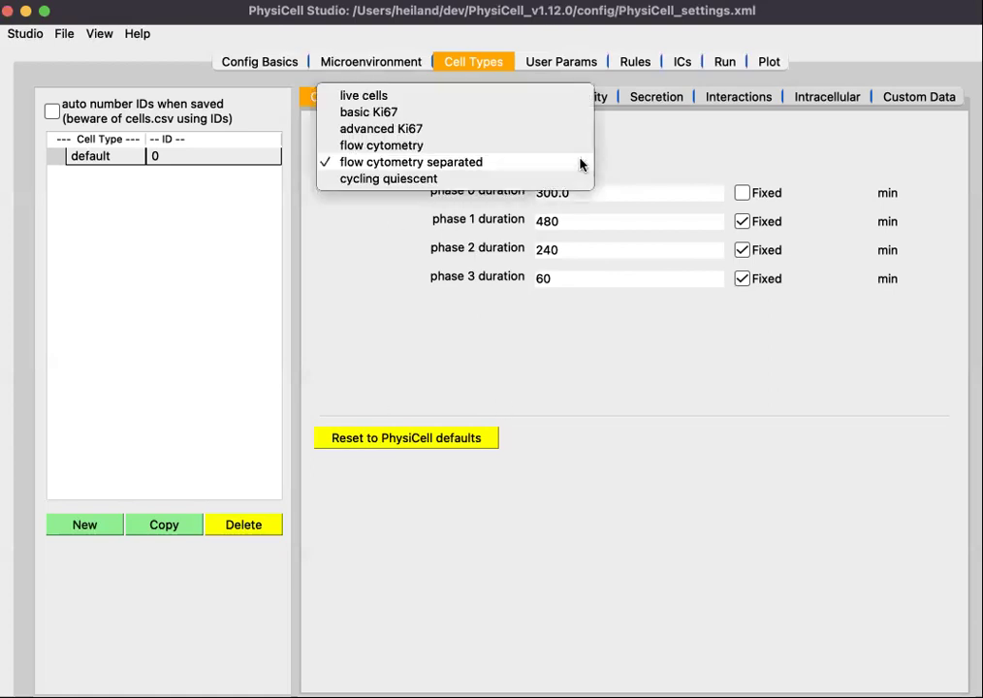
pyautogui.click(532, 99)
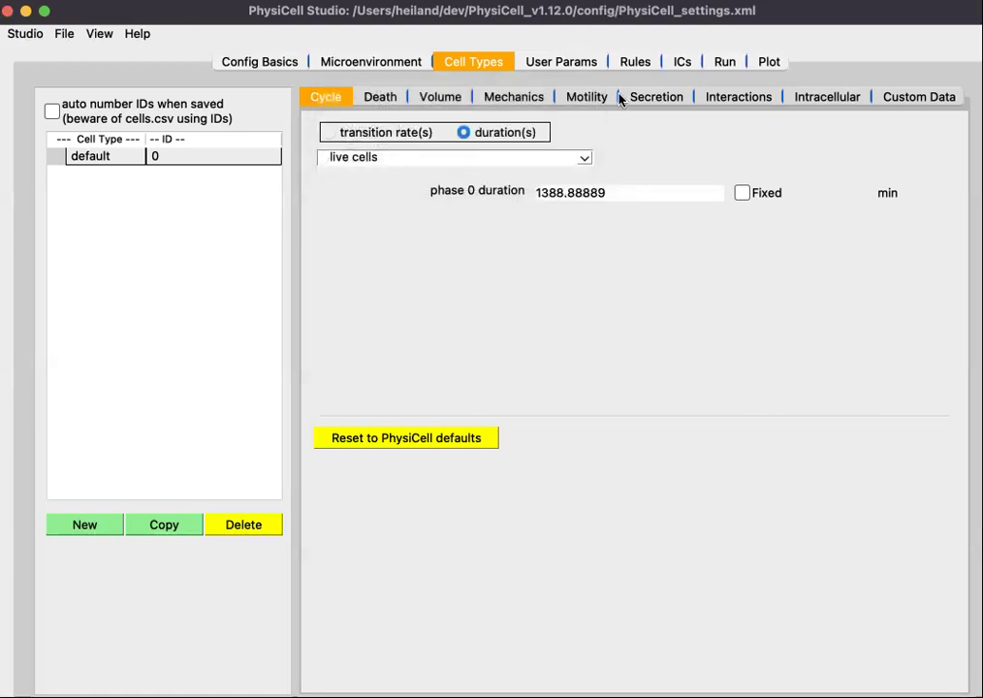
pyautogui.click(594, 162)
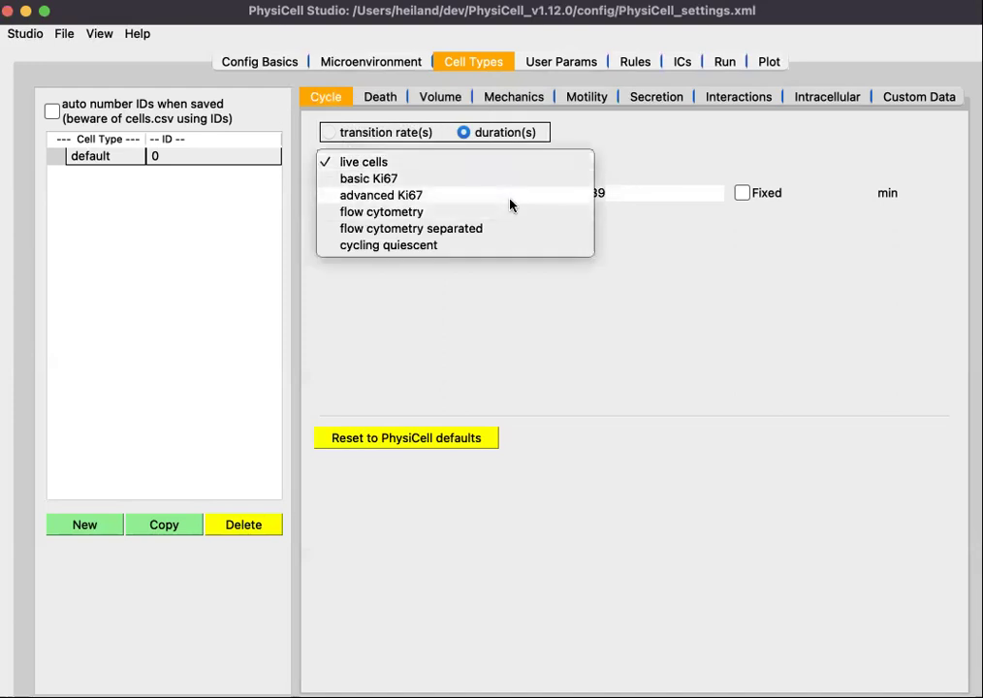
pyautogui.click(490, 233)
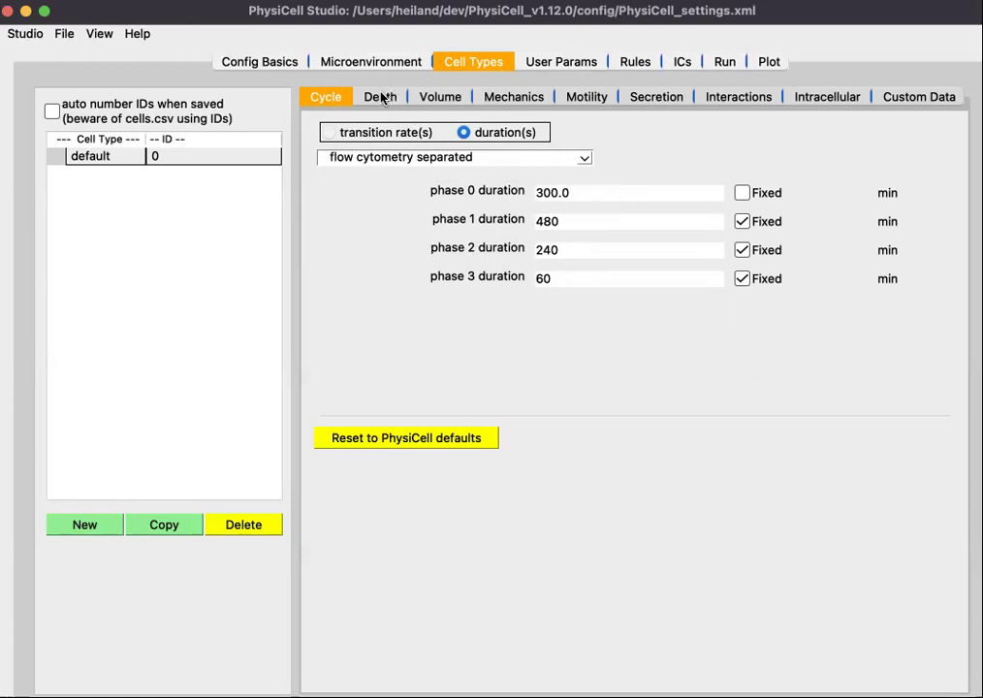
# Rename the default cell type to cancer cell.
pyautogui.doubleClick(110, 158)
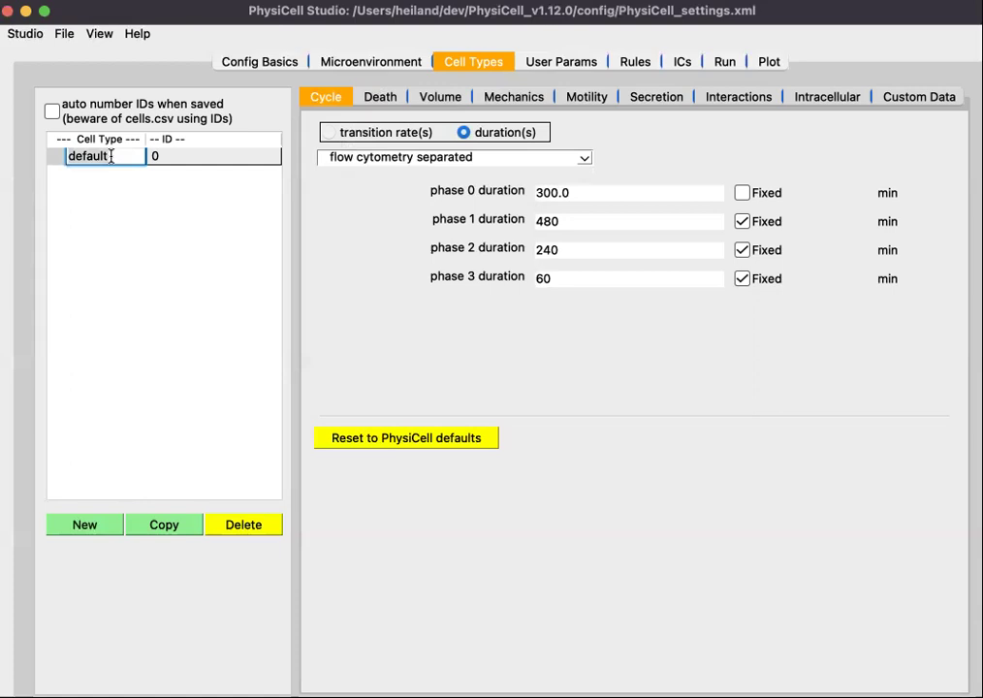
pyautogui.write('cell')
pyautogui.press('BackSpace')
pyautogui.press('BackSpace')
pyautogui.press('BackSpace')
pyautogui.write('acne')
pyautogui.press('BackSpace')
pyautogui.press('BackSpace')
pyautogui.press('BackSpace')
pyautogui.write('ncer cell')
pyautogui.press('Return')
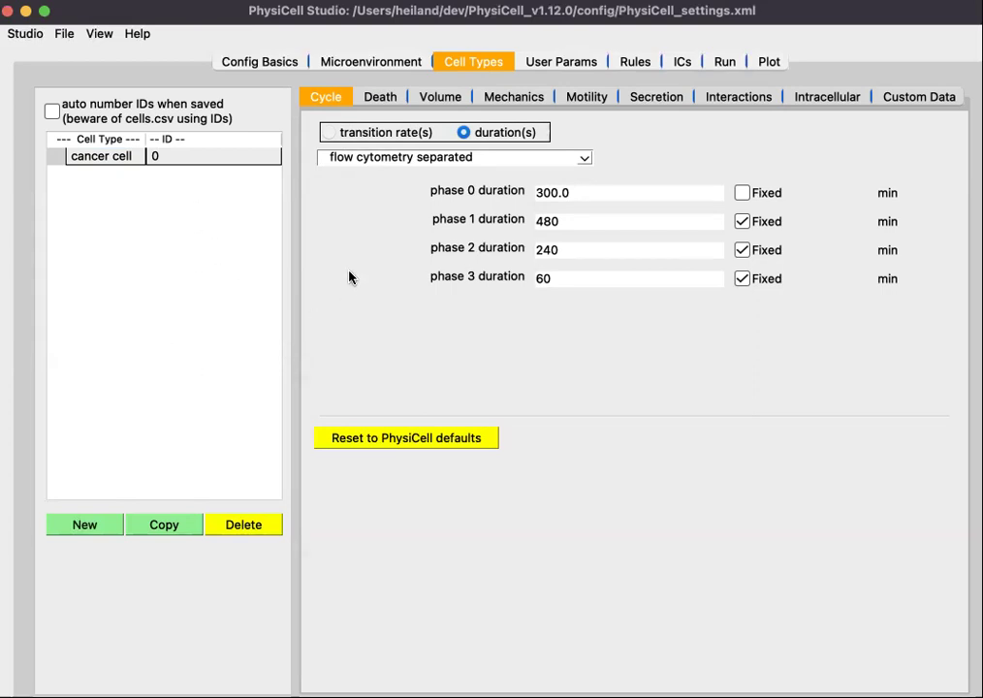
# Review the cancer cell's death, volume and mechanics parameters, including the choices for cell adhesion affinity.
pyautogui.click(382, 98)
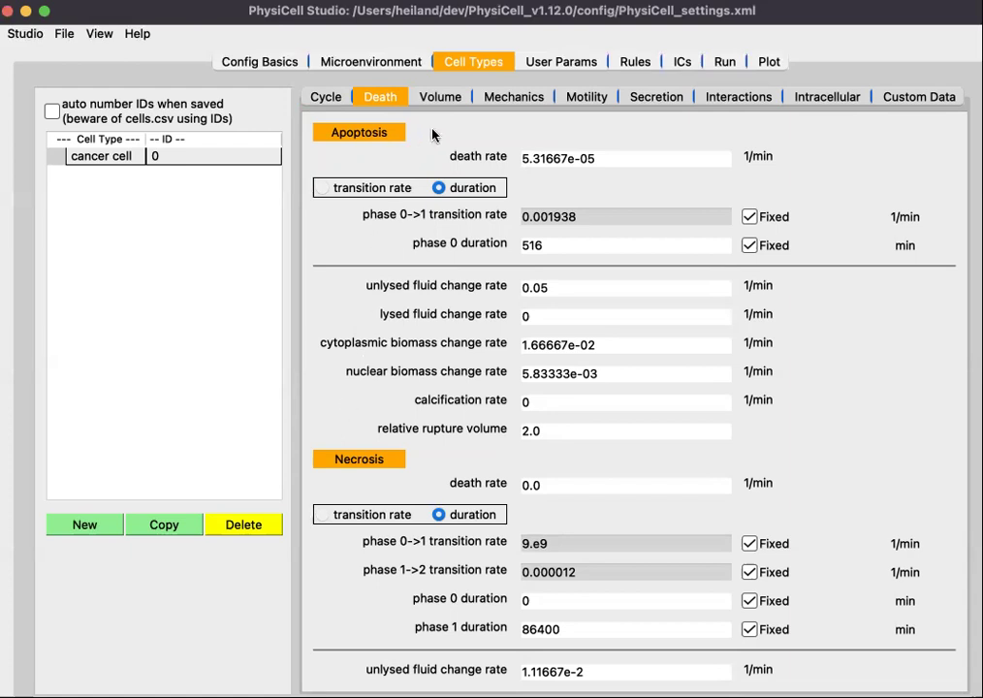
pyautogui.click(433, 97)
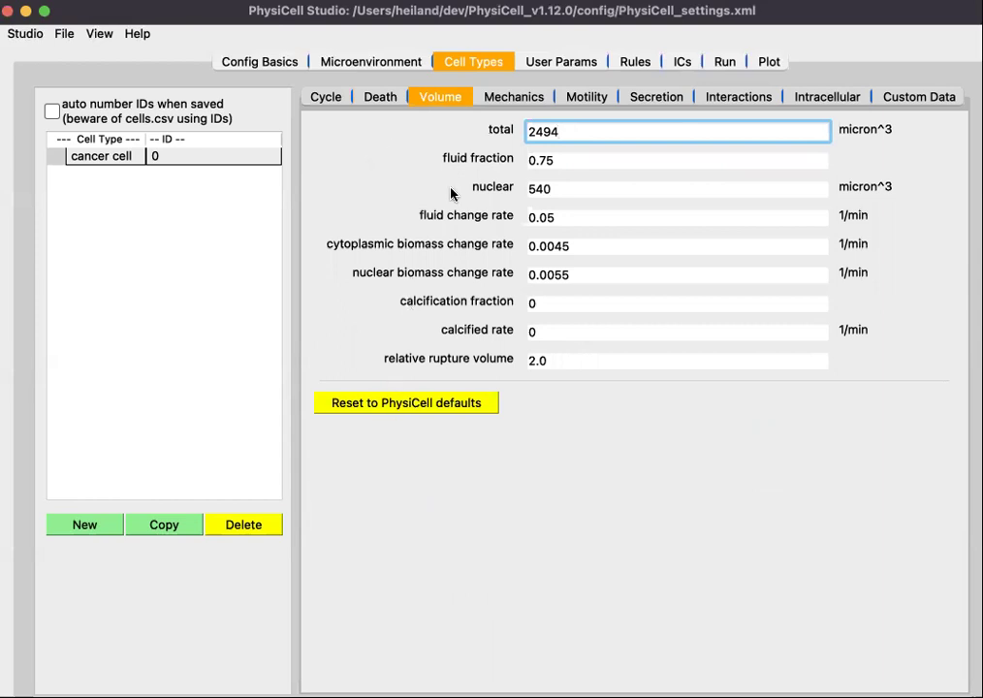
pyautogui.click(506, 97)
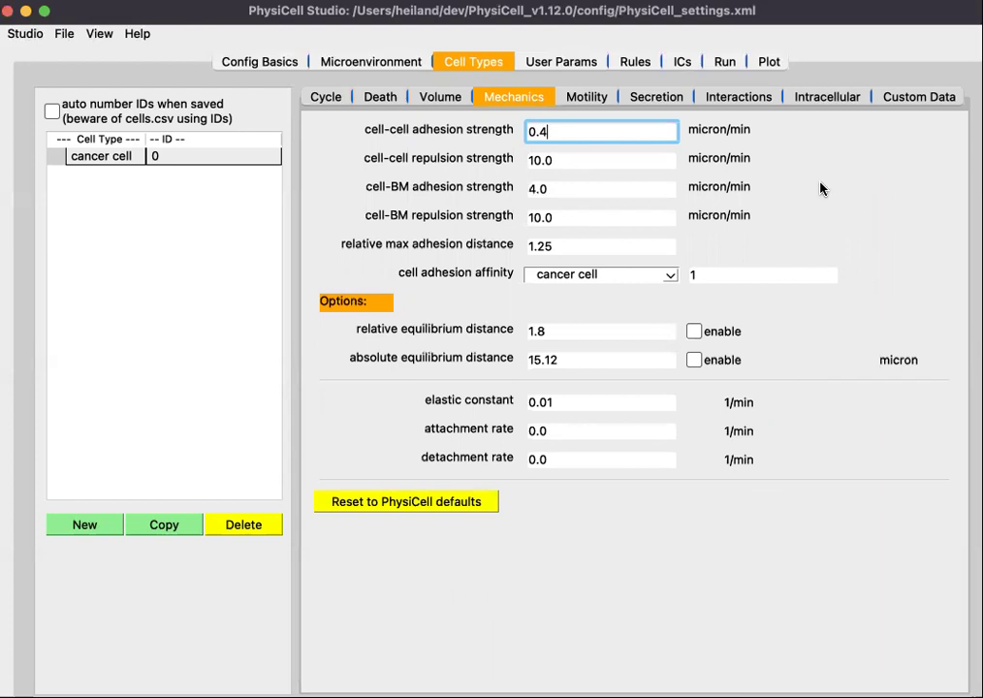
pyautogui.click(668, 278)
pyautogui.click(728, 307)
pyautogui.click(669, 277)
pyautogui.click(728, 311)
# Review the cancer cell's motility, secretion and interactions parameters, toggling its chemotaxis option on and off.
pyautogui.click(587, 98)
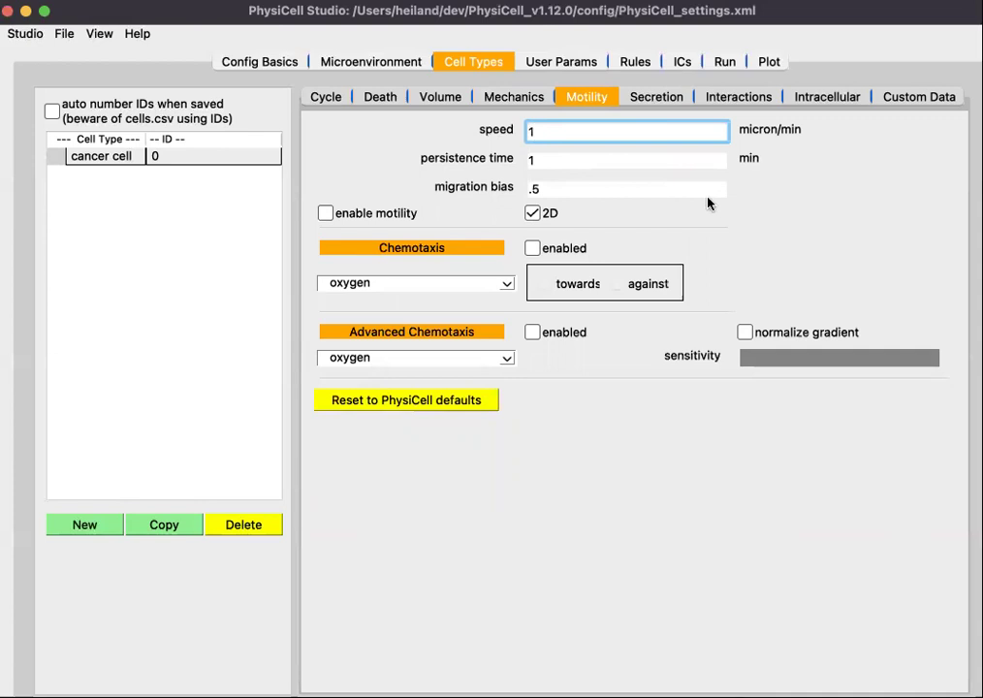
pyautogui.click(532, 249)
pyautogui.click(533, 250)
pyautogui.click(657, 98)
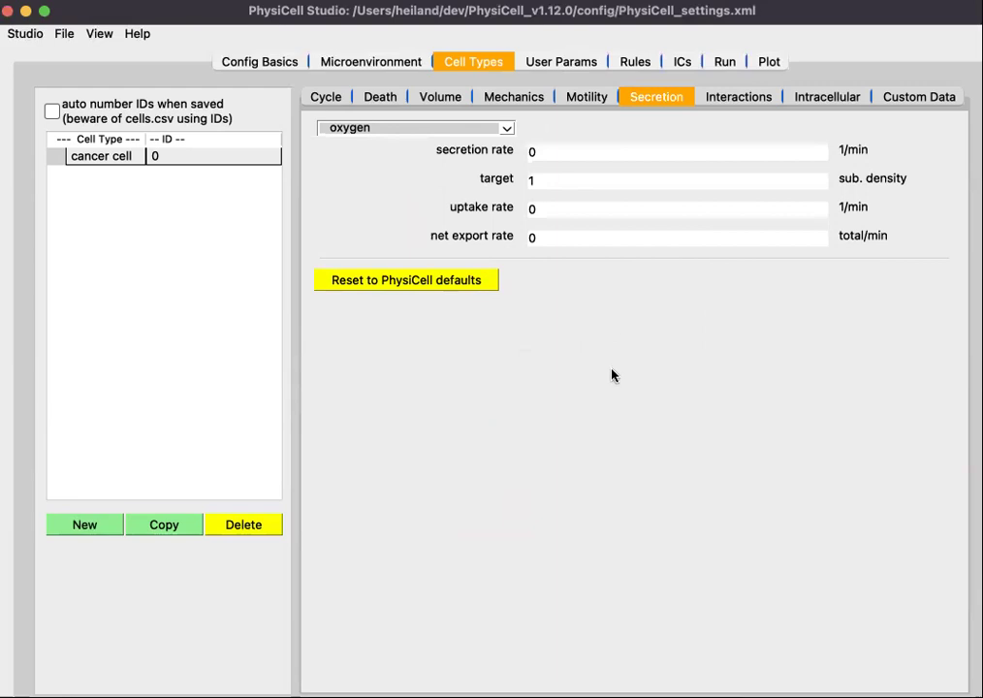
pyautogui.click(744, 97)
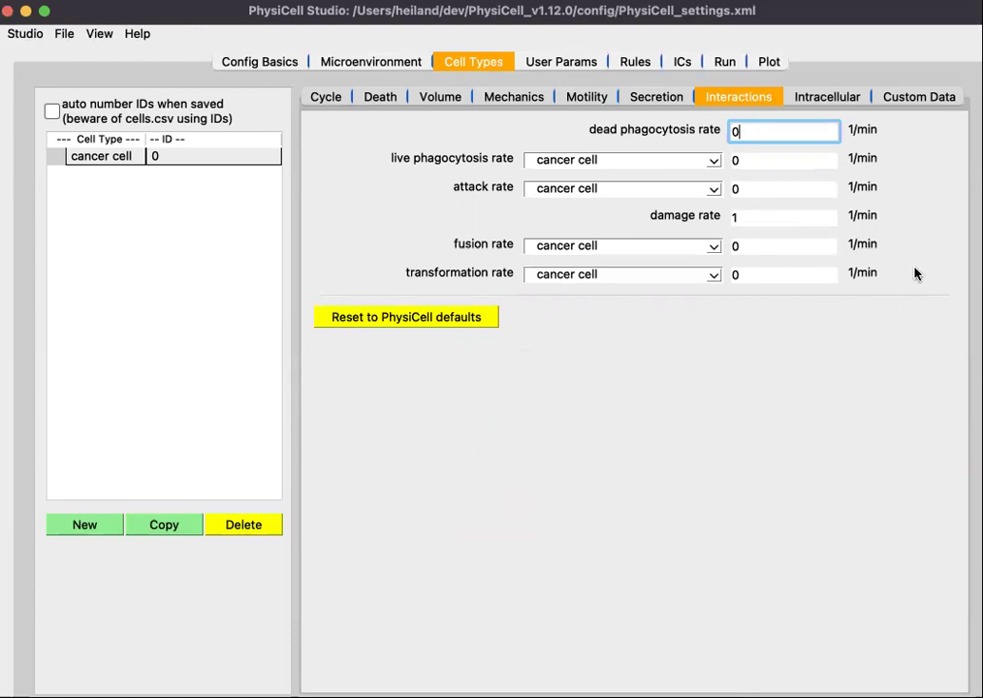
# Switch the cancer cell's intracellular model type to boolean and back to none.
pyautogui.click(832, 99)
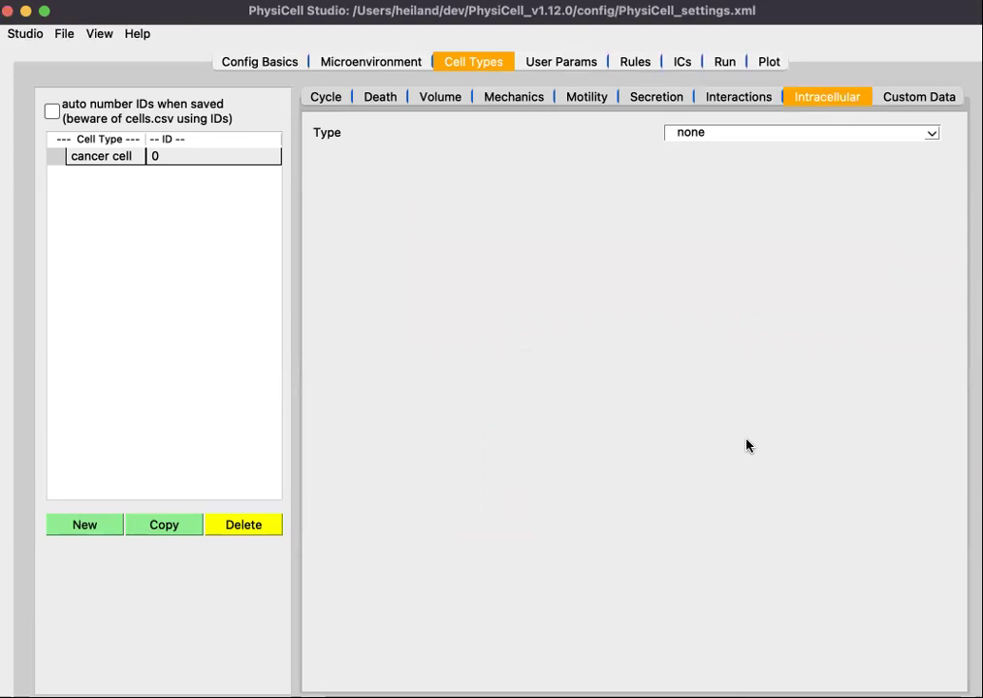
pyautogui.click(930, 134)
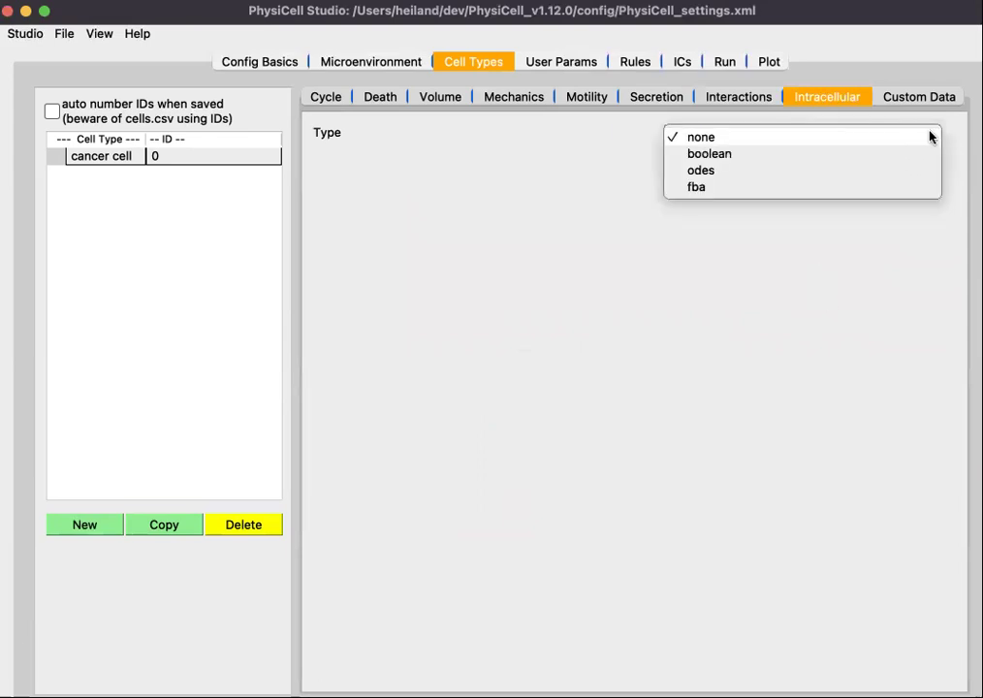
pyautogui.click(885, 153)
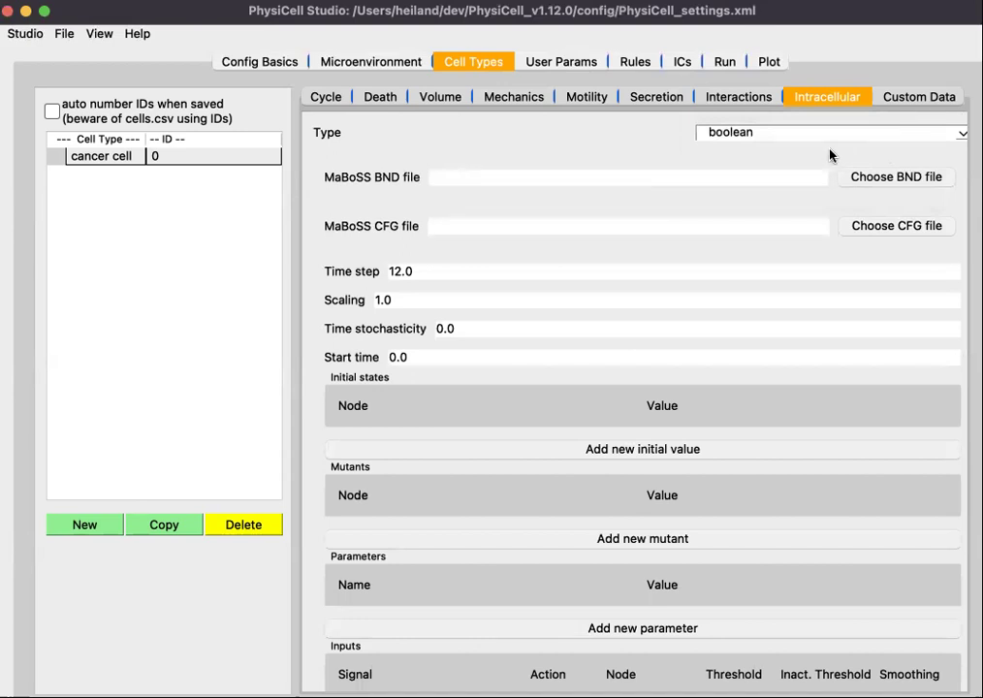
pyautogui.click(959, 133)
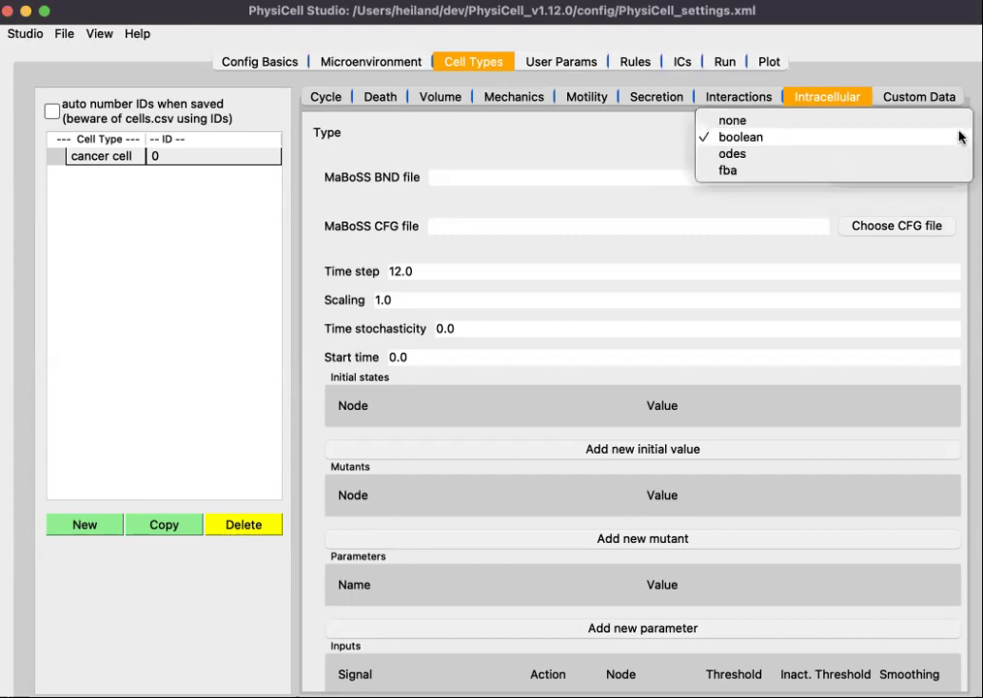
pyautogui.click(923, 121)
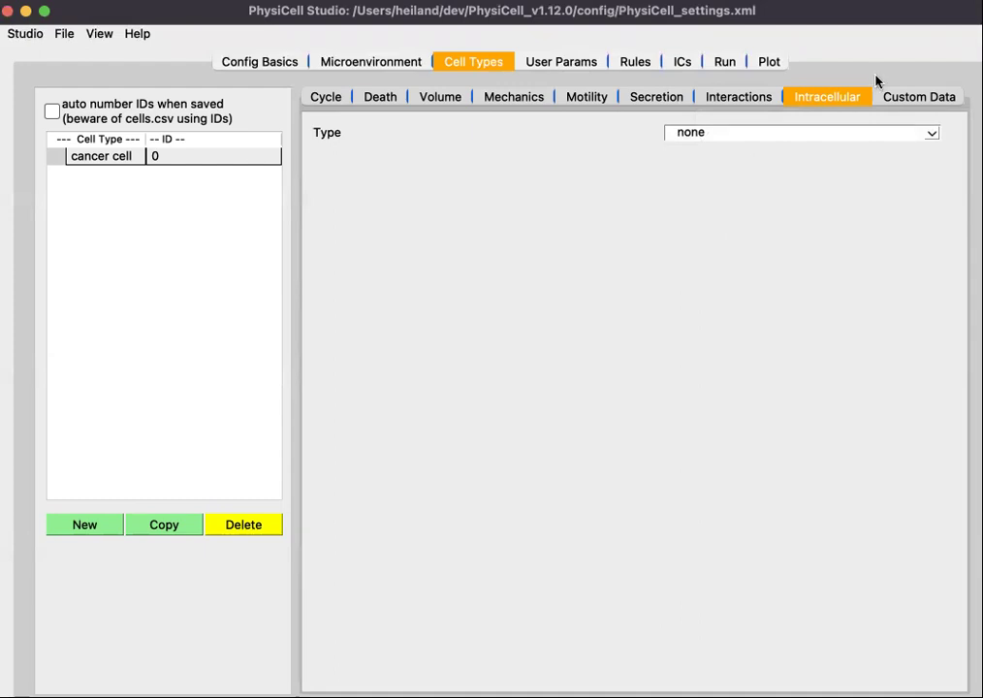
# Review the cancer cell's custom data and the user parameters, widening the parameter Name column and opening the number_of_cells value.
pyautogui.click(902, 96)
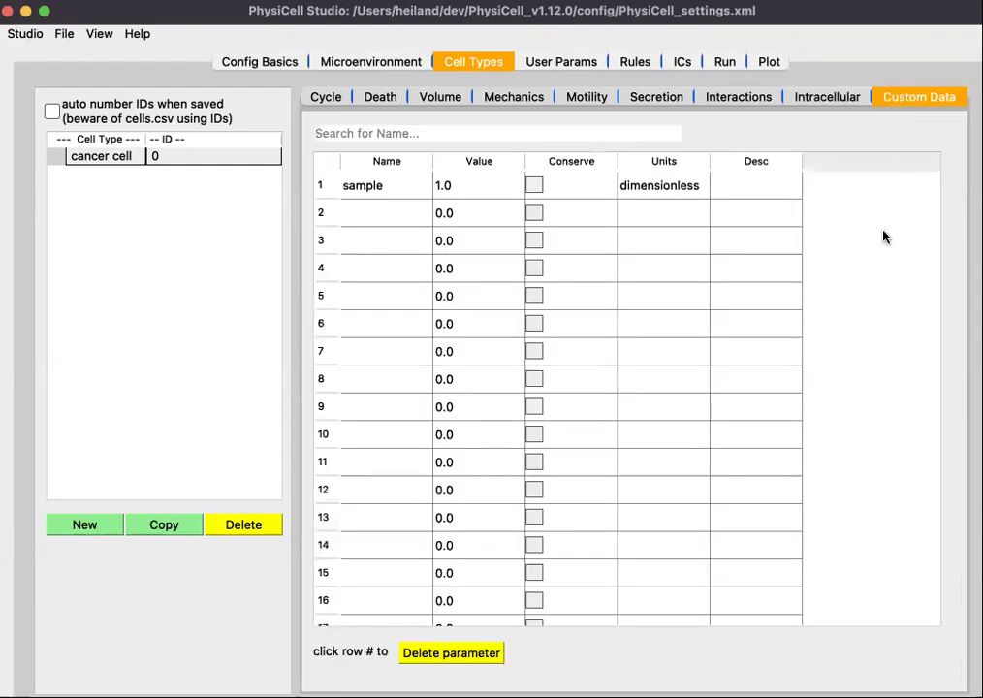
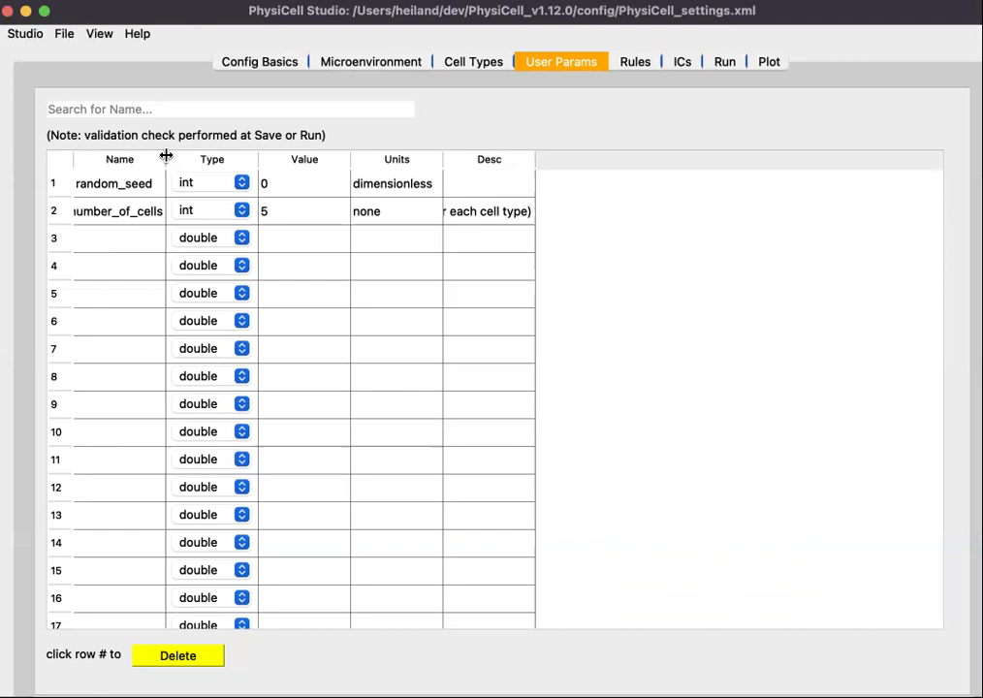
pyautogui.moveTo(165, 155); pyautogui.dragTo(207, 158)
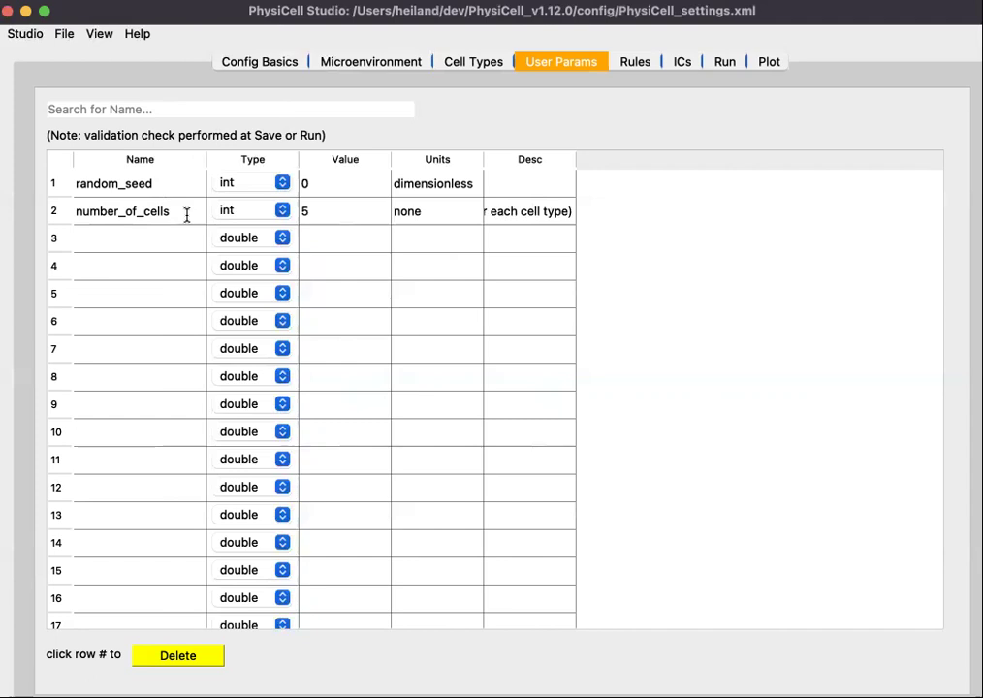
pyautogui.click(334, 211)
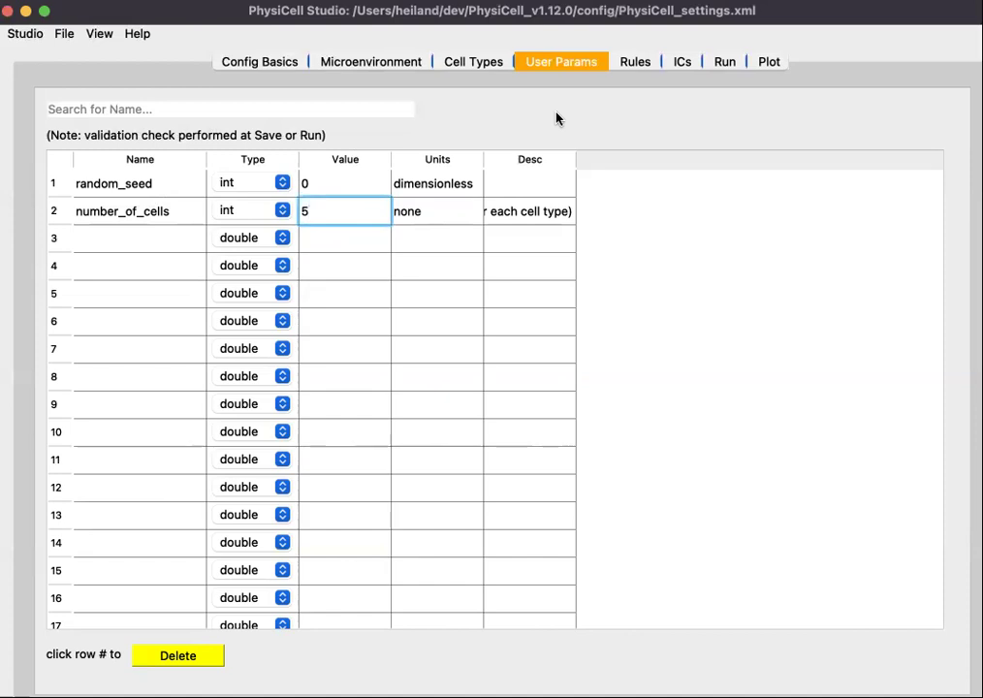
# Review the rules settings and the initial-condition choices for cell type, region shape and fill pattern.
pyautogui.click(636, 62)
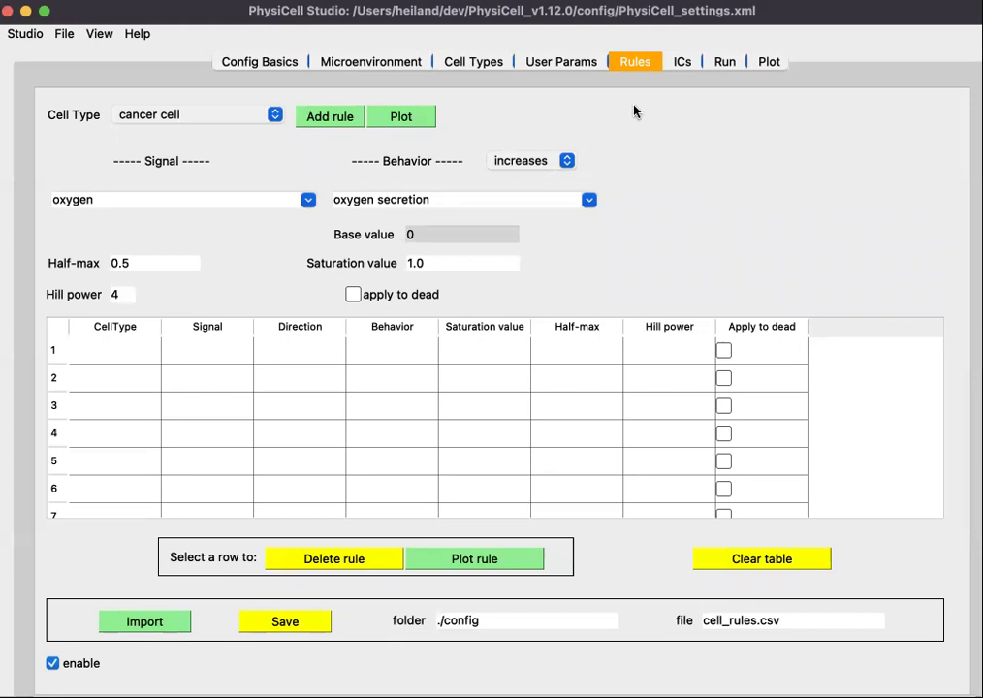
pyautogui.click(683, 61)
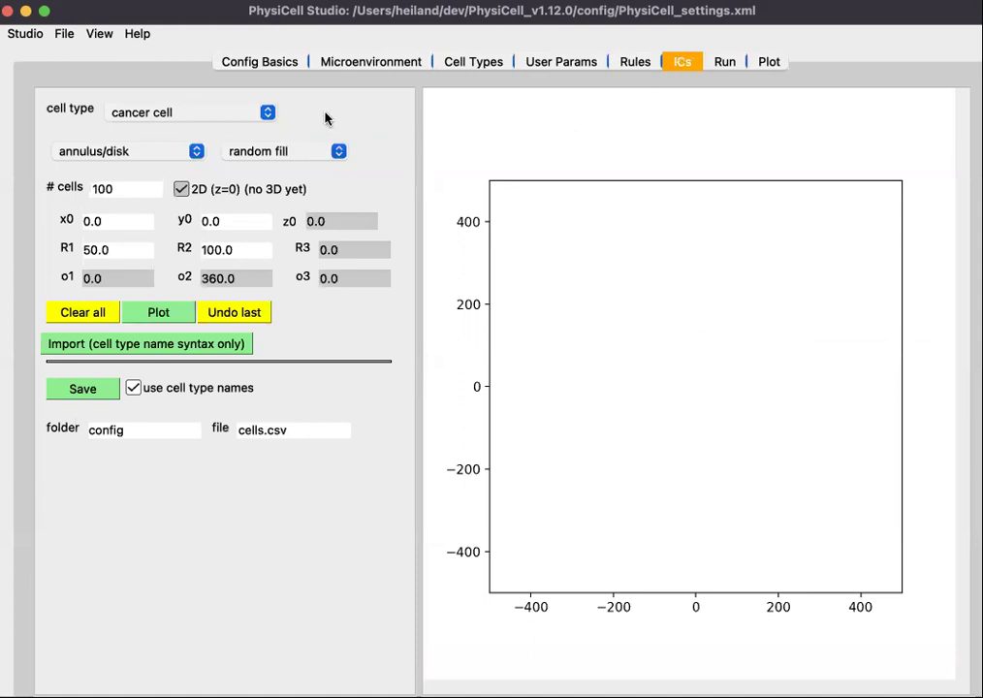
pyautogui.click(269, 114)
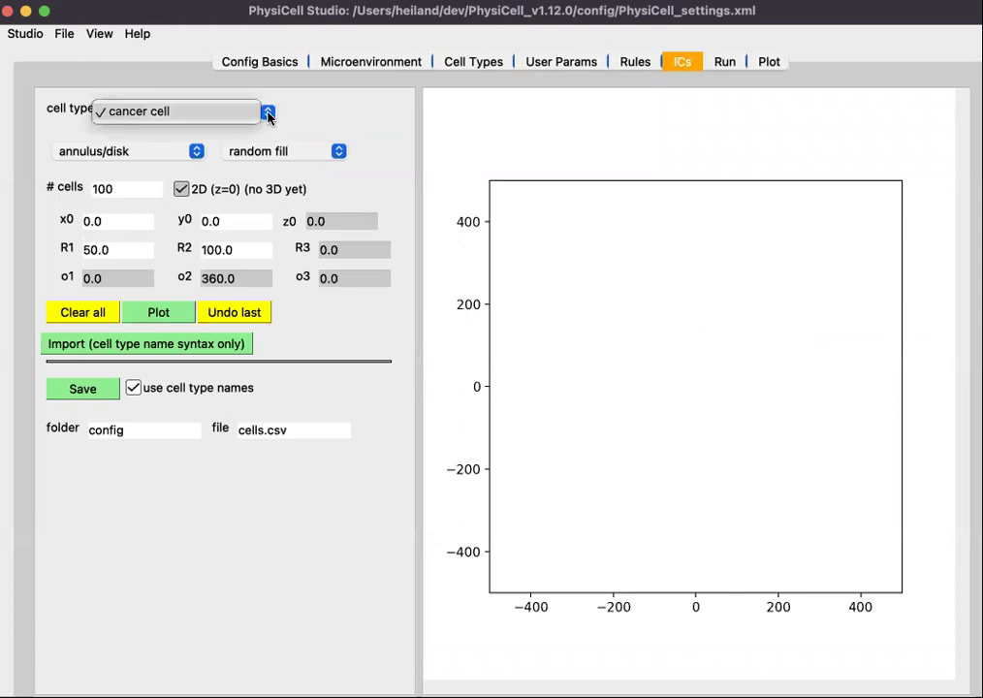
pyautogui.click(318, 120)
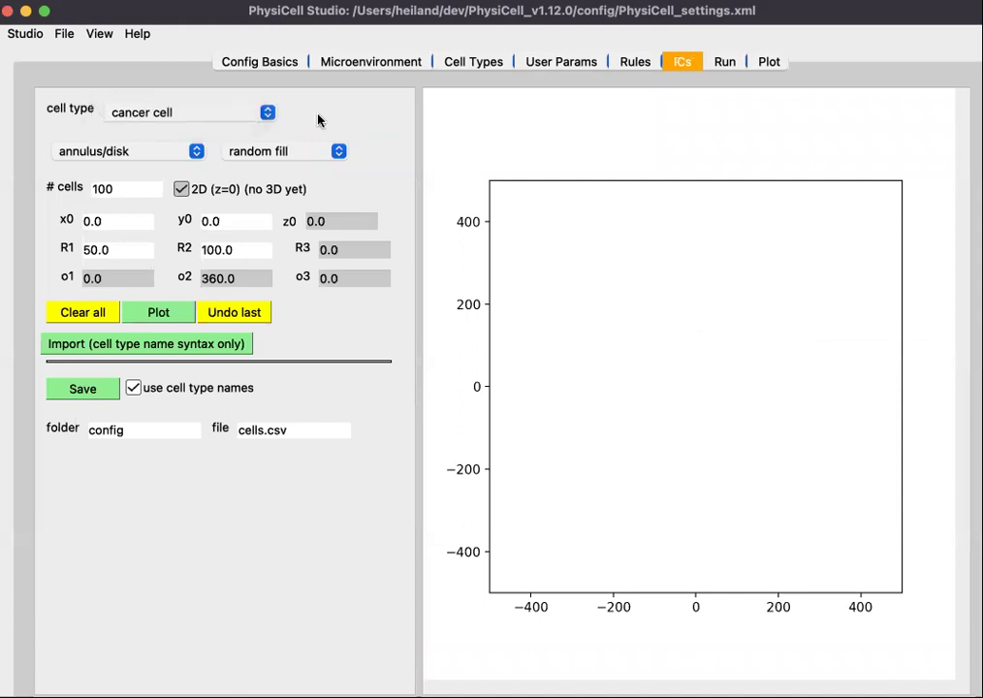
pyautogui.click(197, 152)
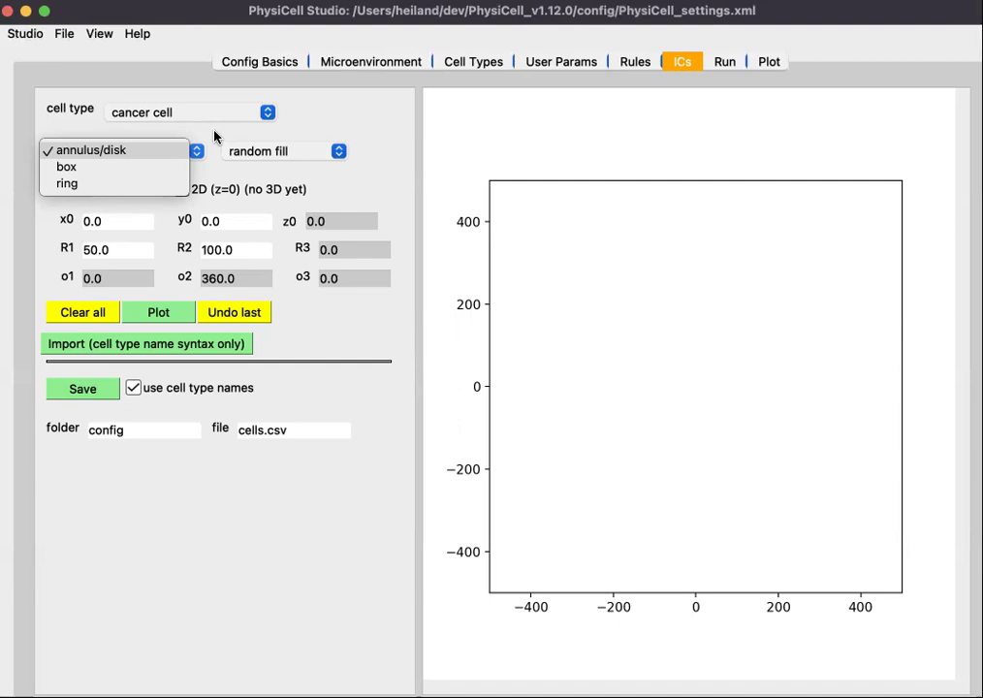
pyautogui.click(214, 137)
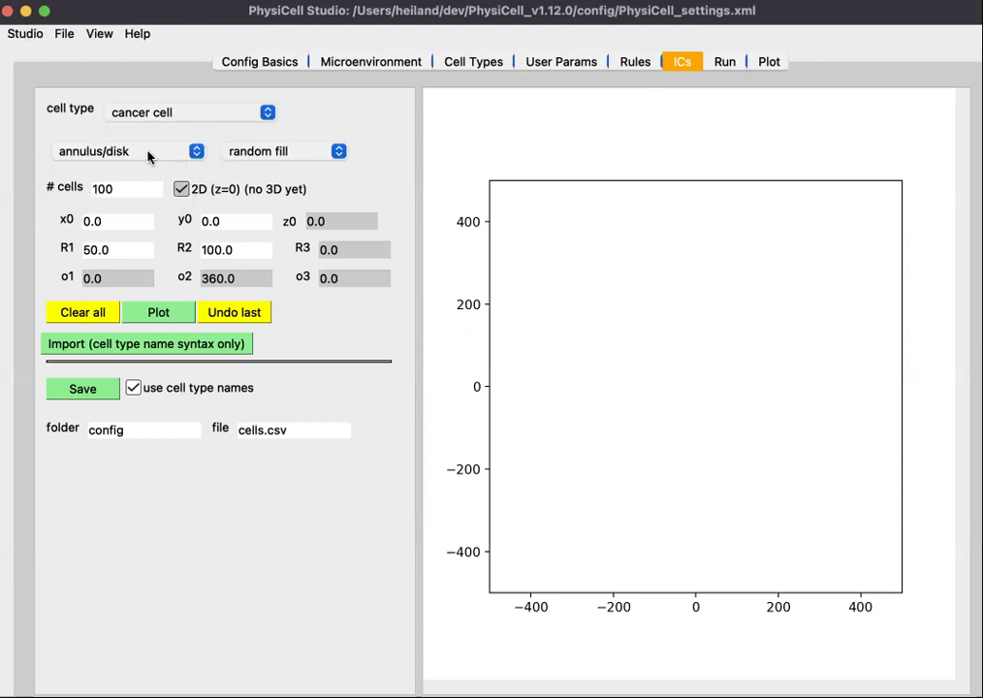
pyautogui.click(339, 152)
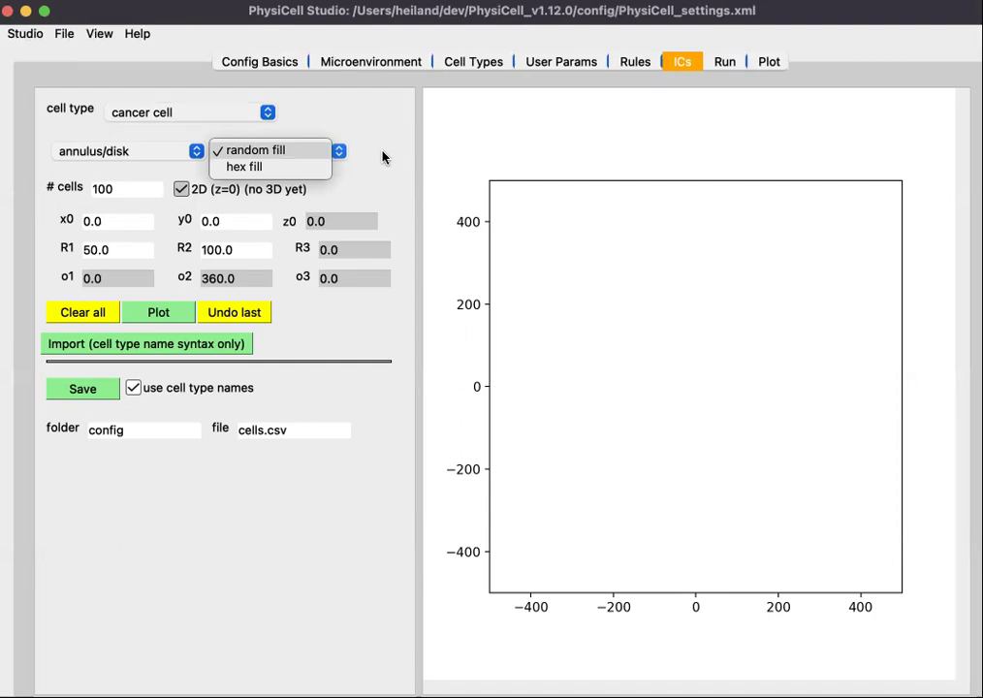
pyautogui.click(383, 157)
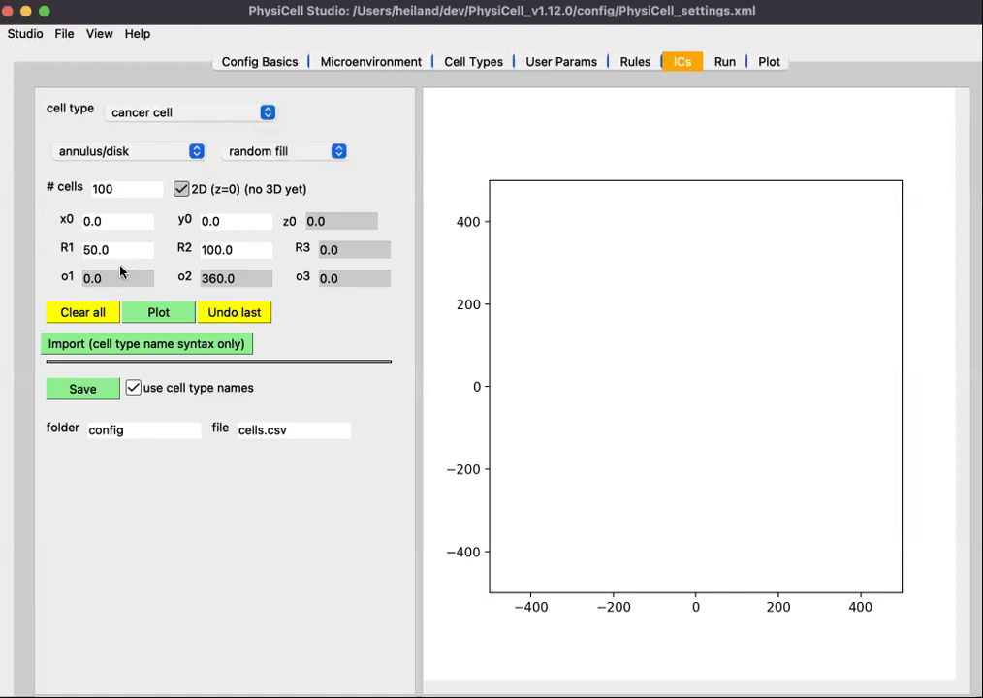
# Plot 100 randomly placed cancer cells in the annulus with R1 50 and R2 100, and undo that plot.
pyautogui.click(151, 312)
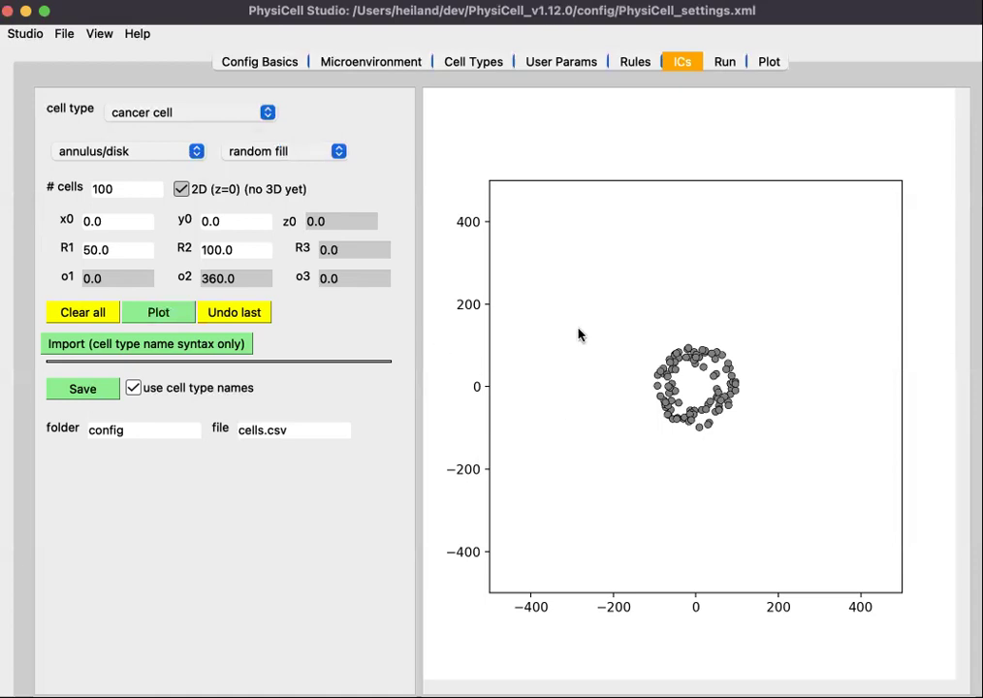
pyautogui.click(104, 249)
pyautogui.click(247, 250)
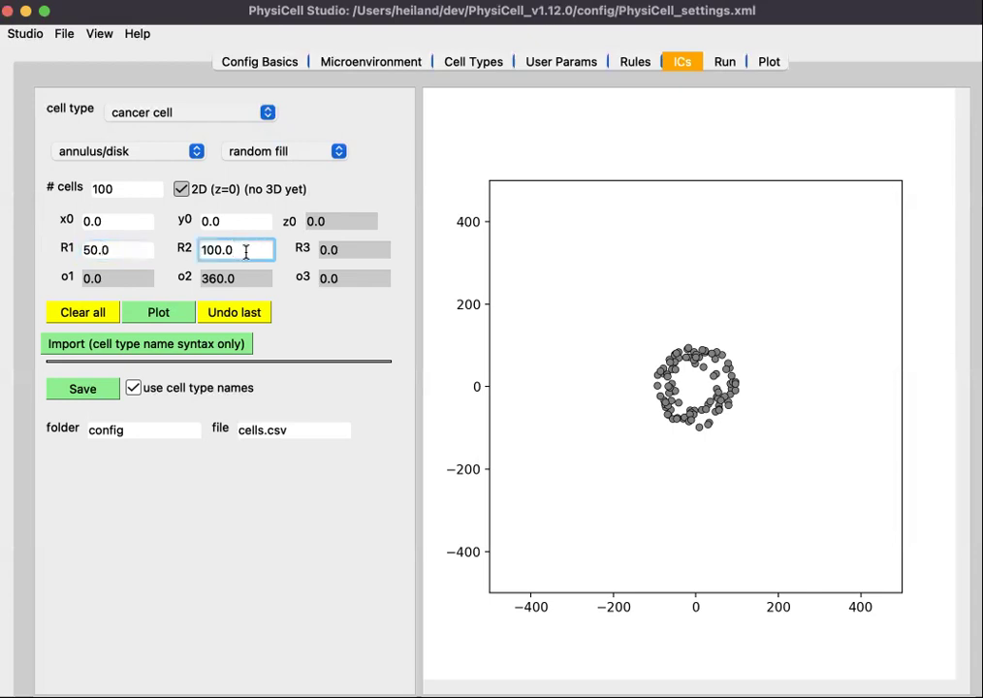
pyautogui.click(246, 320)
pyautogui.click(246, 316)
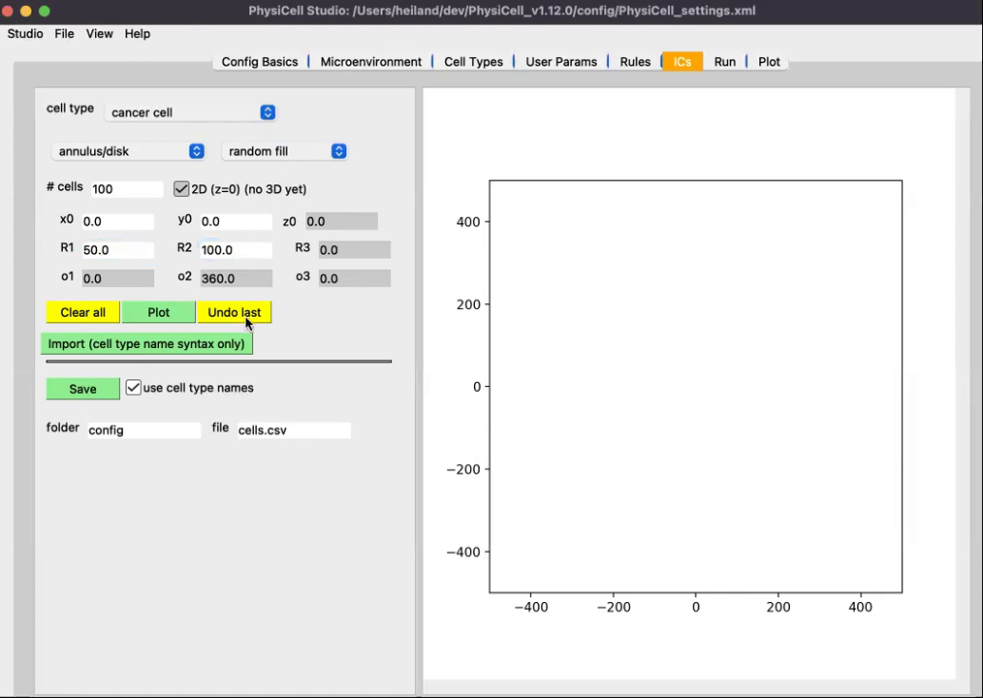
# Set R2 to 300 and R1 to 0, and plot 100 randomly placed cancer cells in the resulting disk.
pyautogui.click(204, 251)
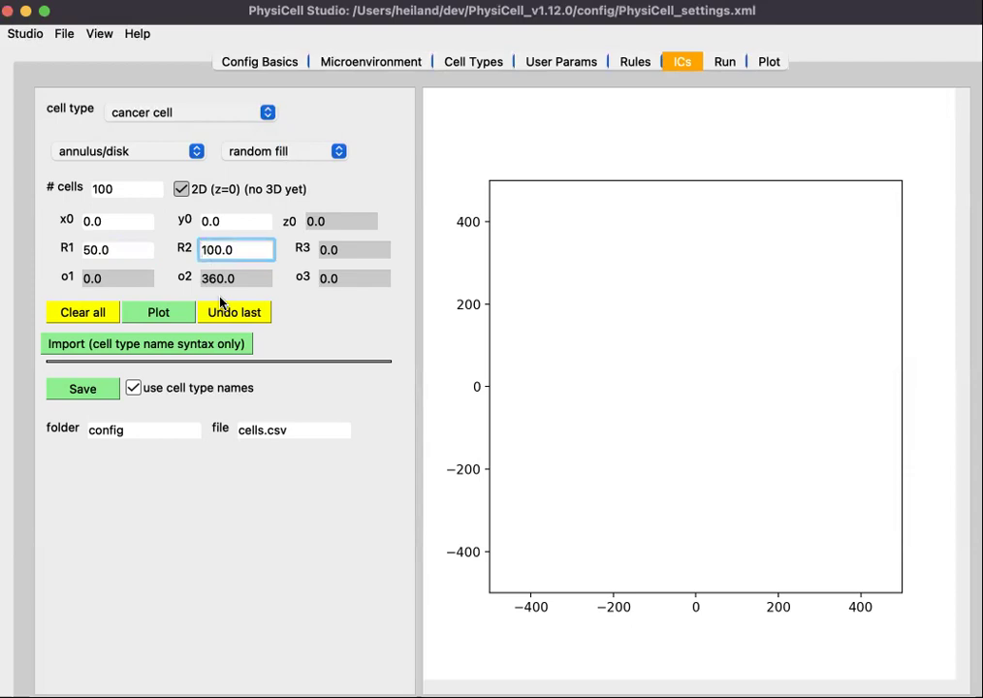
pyautogui.press('BackSpace')
pyautogui.write('3')
pyautogui.click(105, 250)
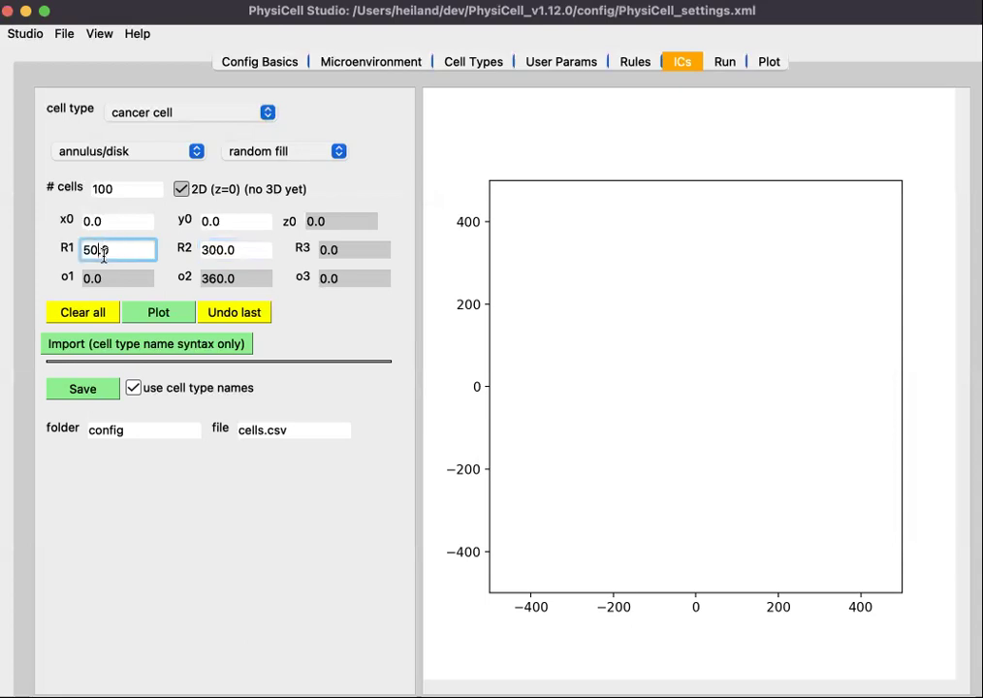
pyautogui.press('BackSpace')
pyautogui.click(158, 311)
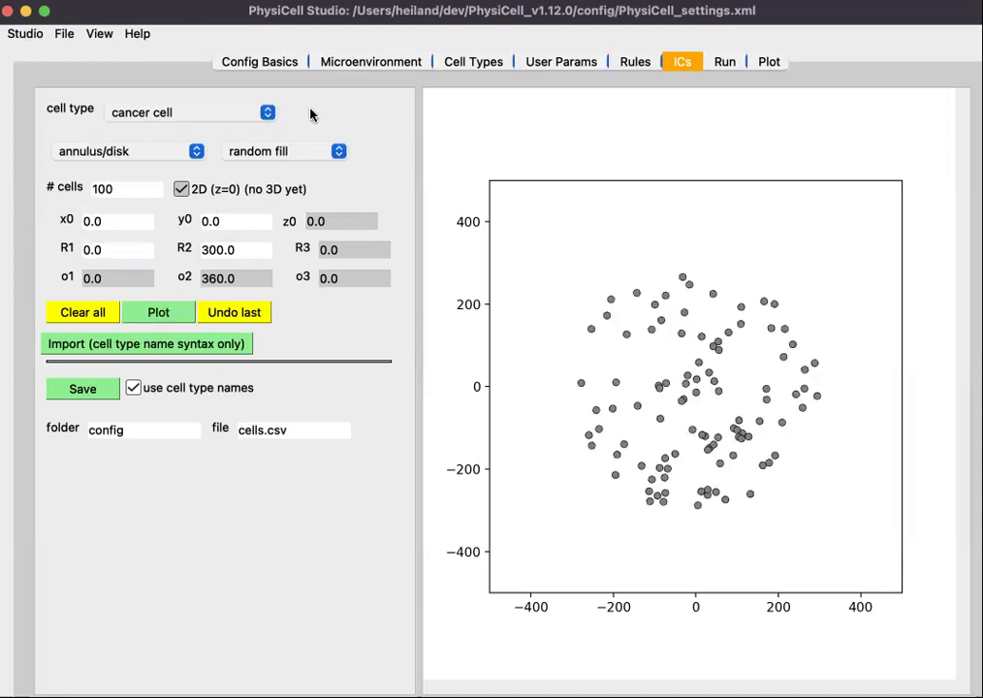
# Undo the random cell placement and plot the same disk of cancer cells with a hex fill.
pyautogui.click(206, 315)
pyautogui.click(340, 151)
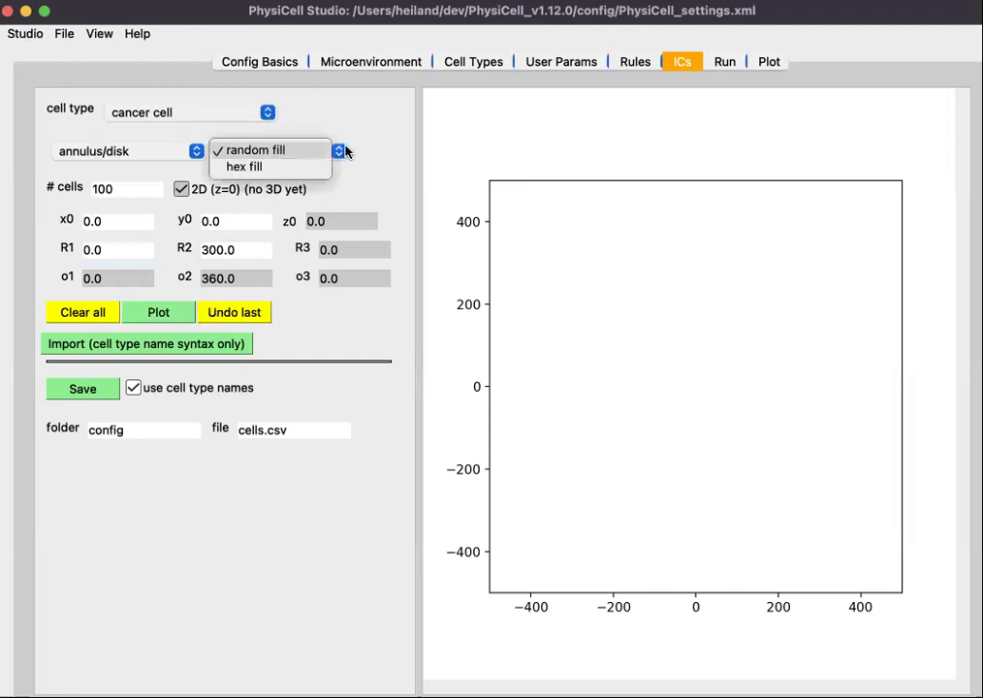
pyautogui.click(301, 171)
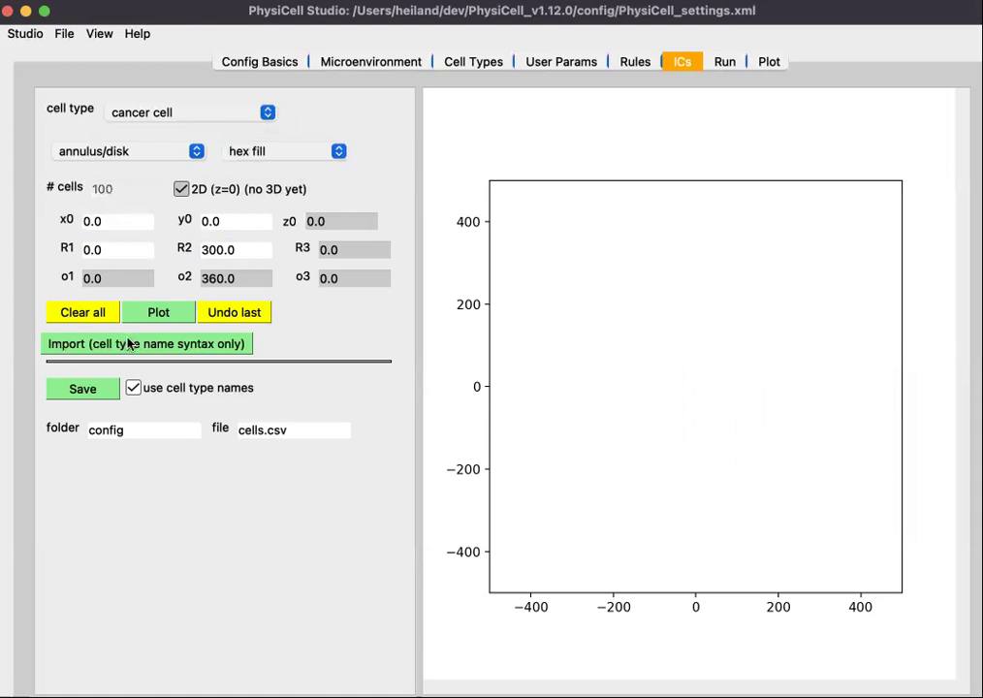
pyautogui.click(144, 311)
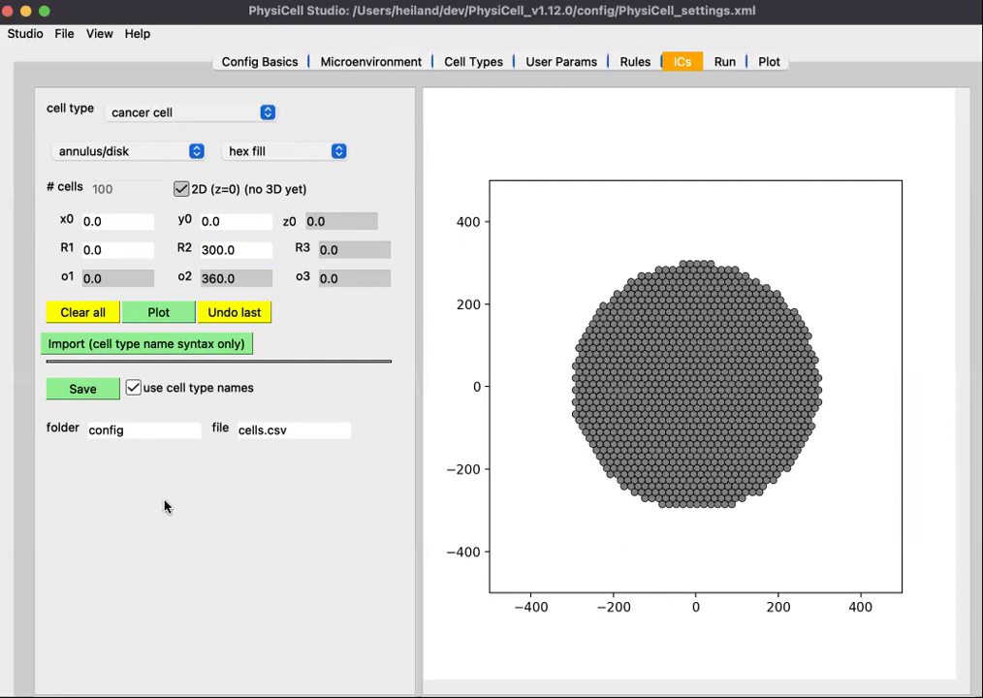
# Enable the initial cell conditions from cells.csv in the basic configuration and disable them again.
pyautogui.click(238, 64)
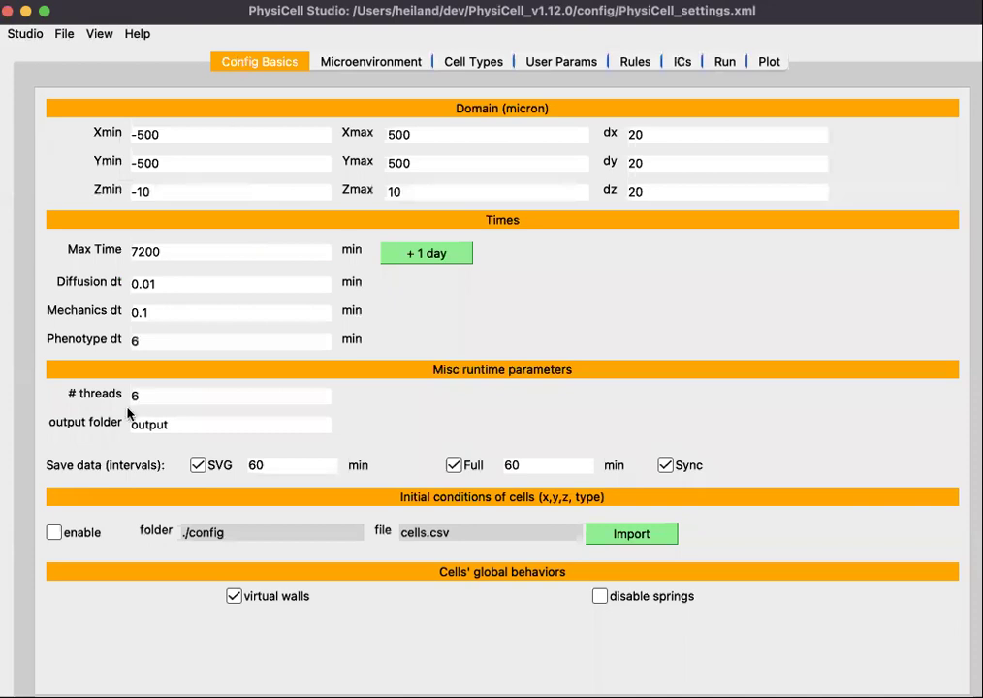
pyautogui.click(64, 532)
pyautogui.click(64, 531)
pyautogui.click(53, 533)
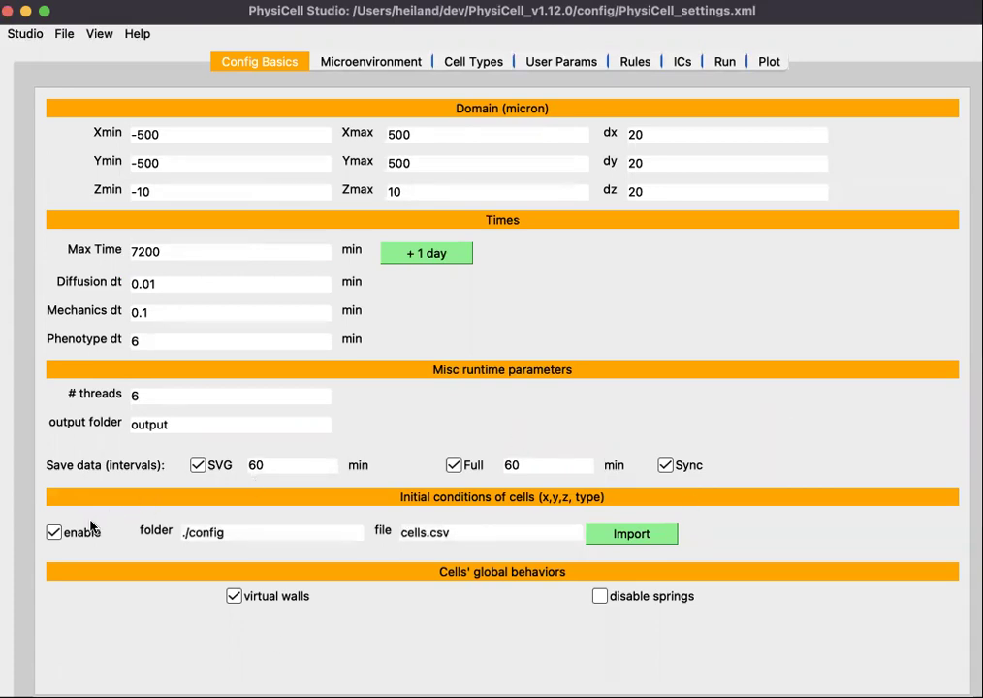
pyautogui.click(53, 533)
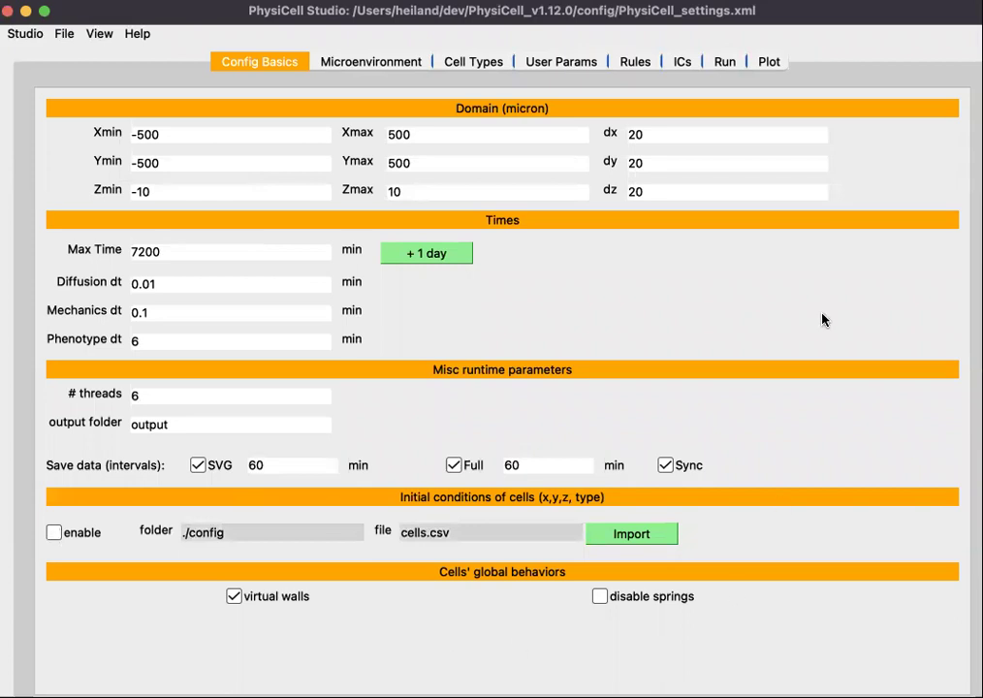
# Run the simulation and play back the cell plot as output is produced, pausing the playback.
pyautogui.click(727, 65)
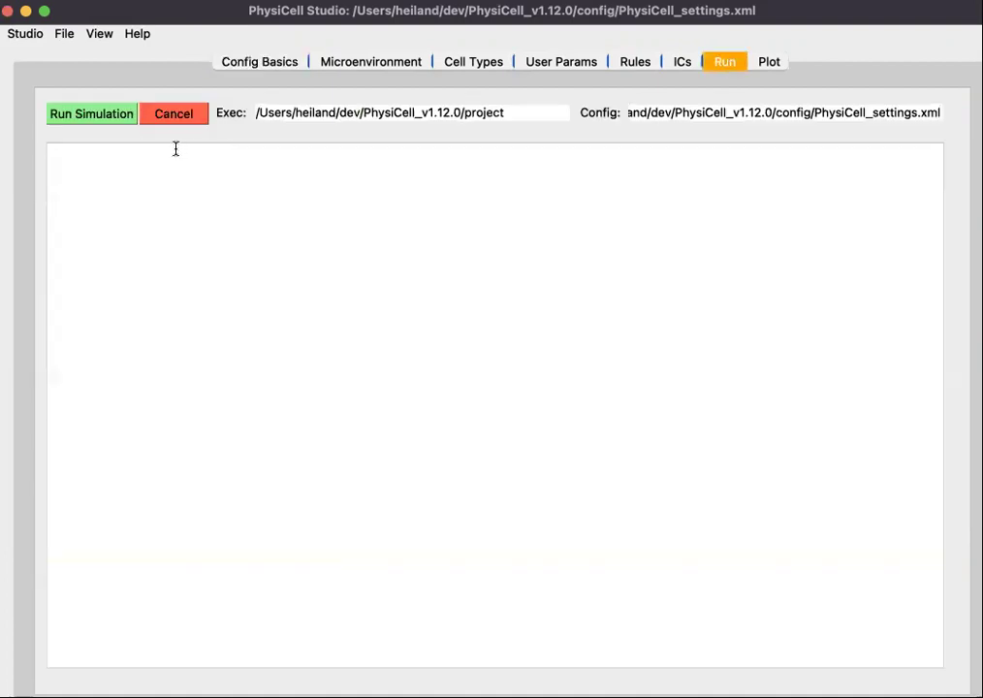
pyautogui.click(66, 115)
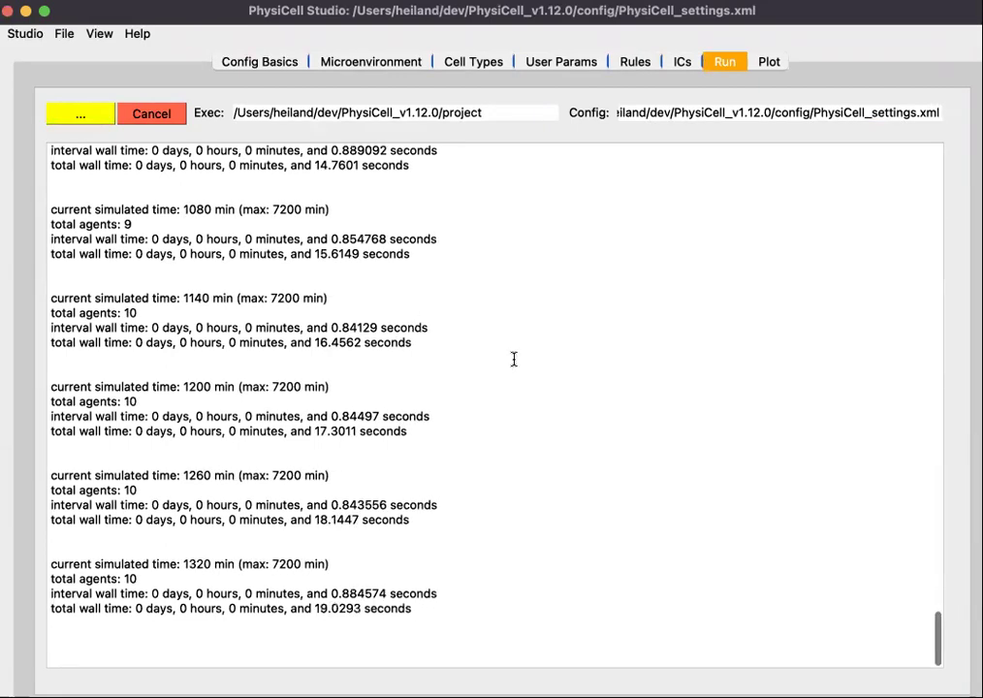
pyautogui.click(765, 66)
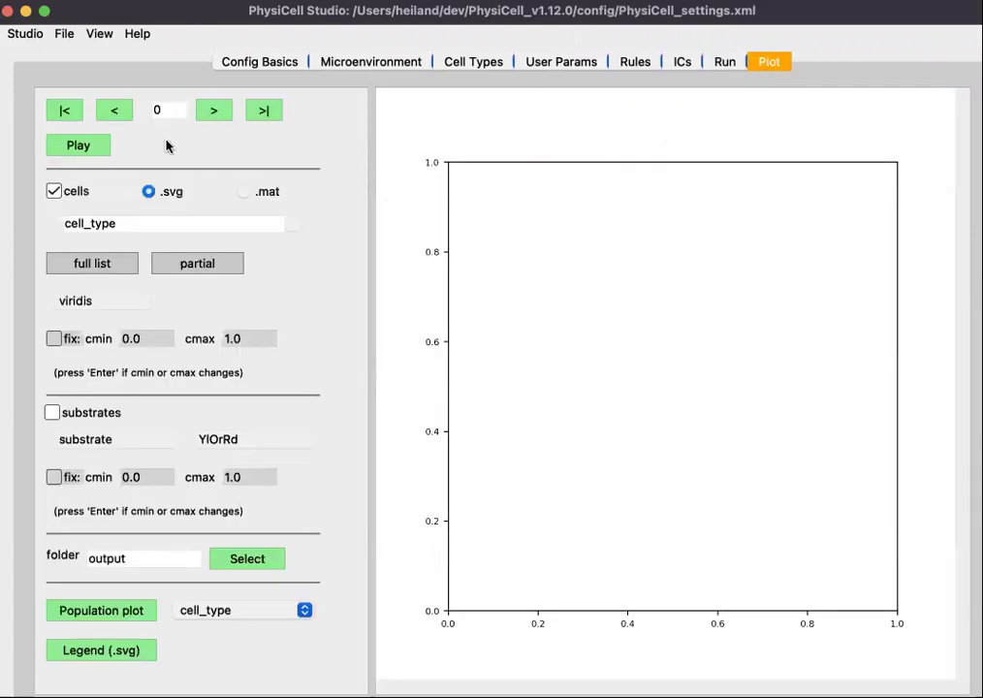
pyautogui.click(85, 146)
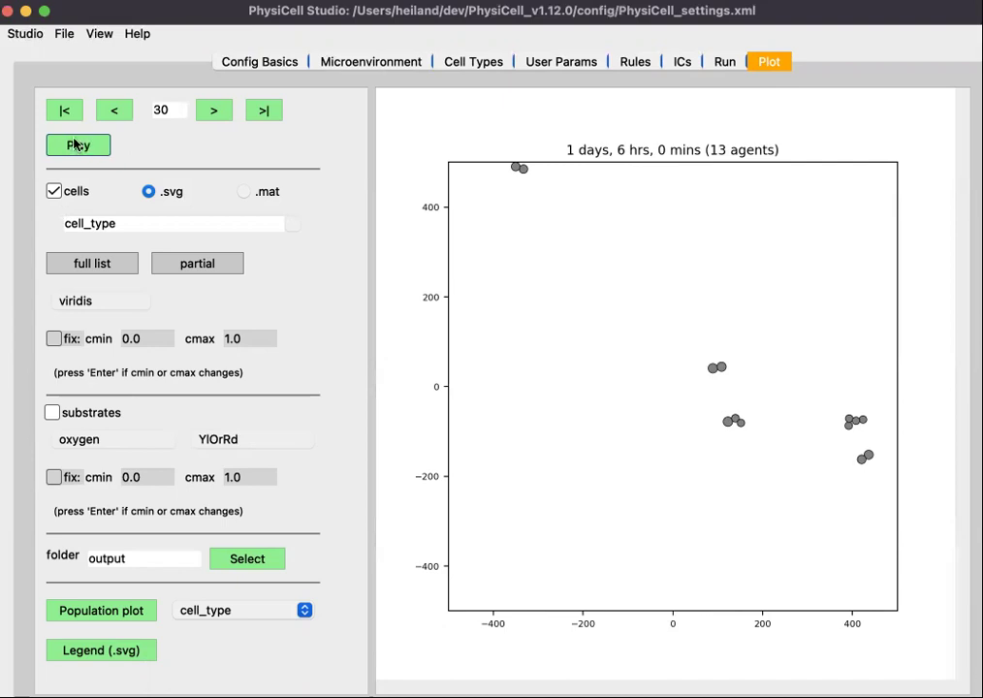
pyautogui.click(78, 145)
pyautogui.click(78, 145)
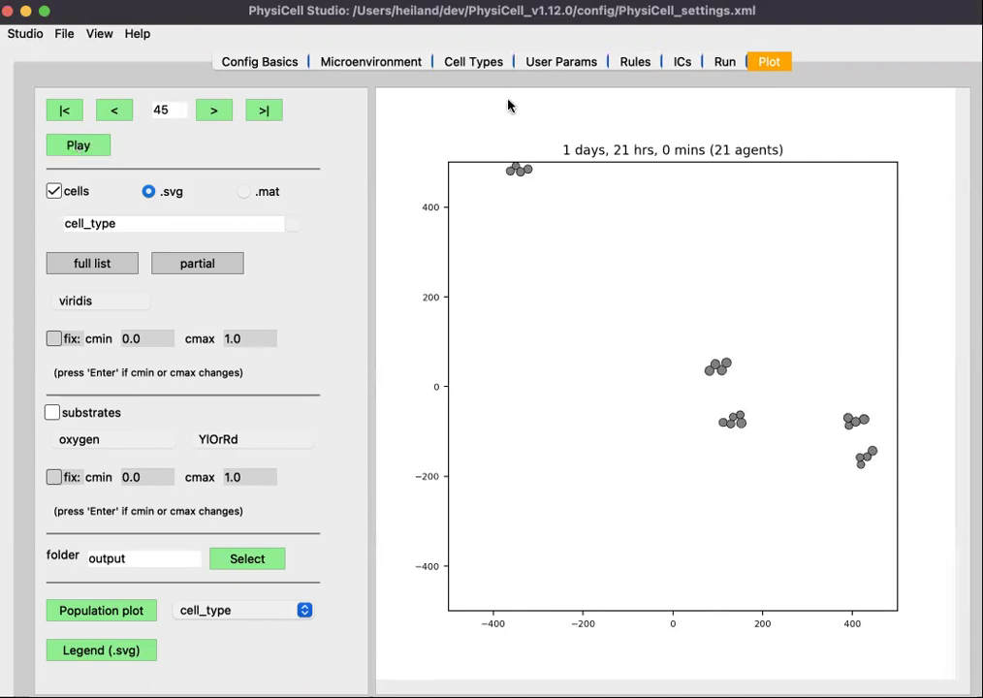
# Cancel the running simulation and play the cell plot of the saved output again.
pyautogui.click(722, 62)
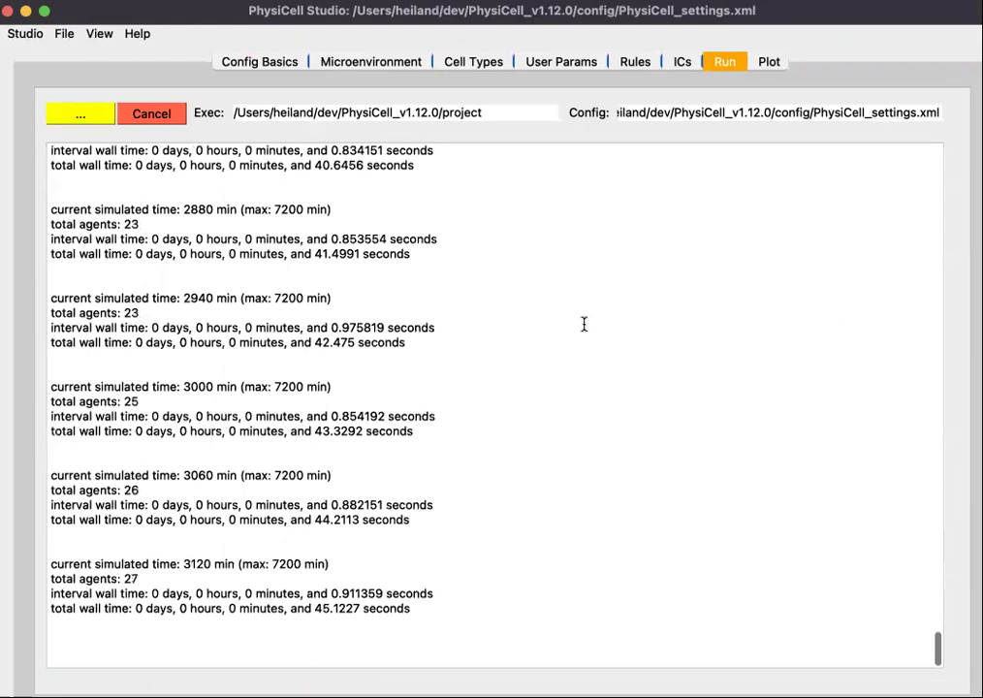
pyautogui.click(175, 118)
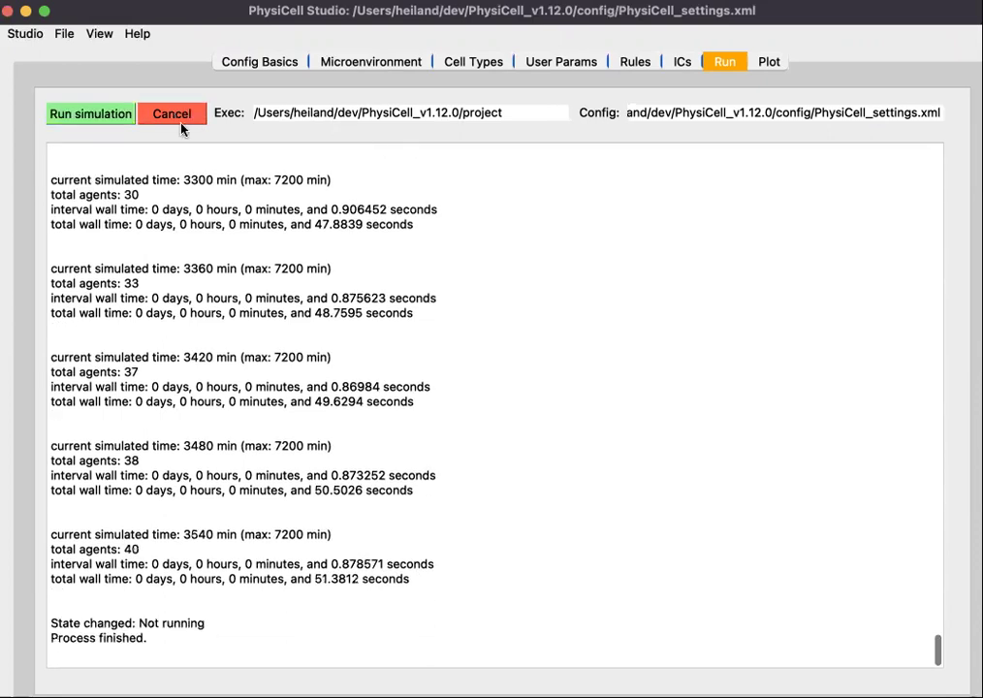
pyautogui.click(766, 61)
pyautogui.click(78, 145)
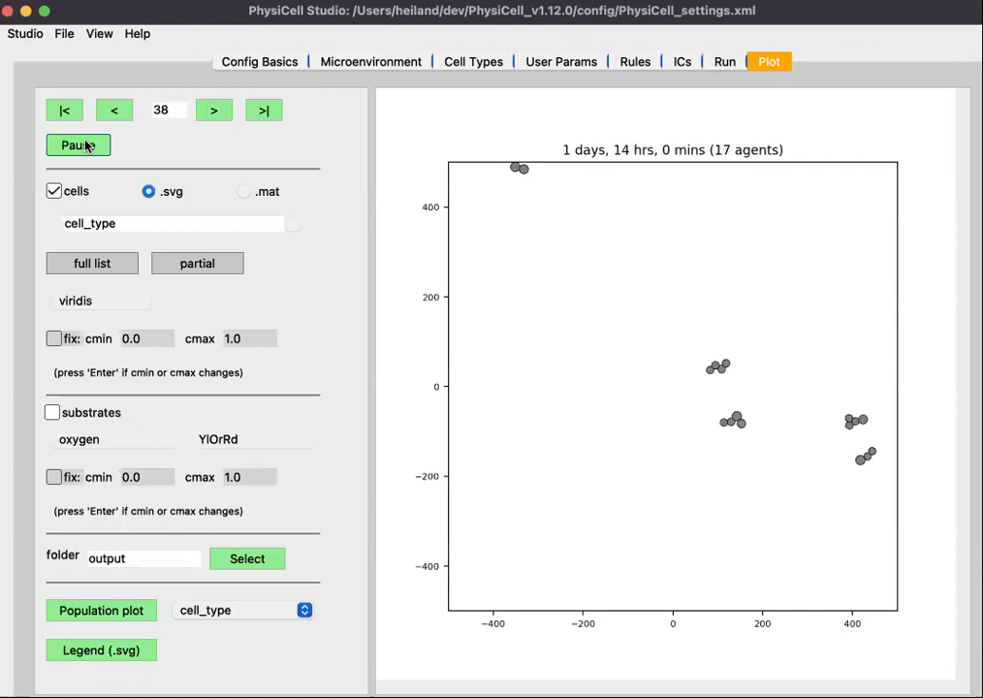